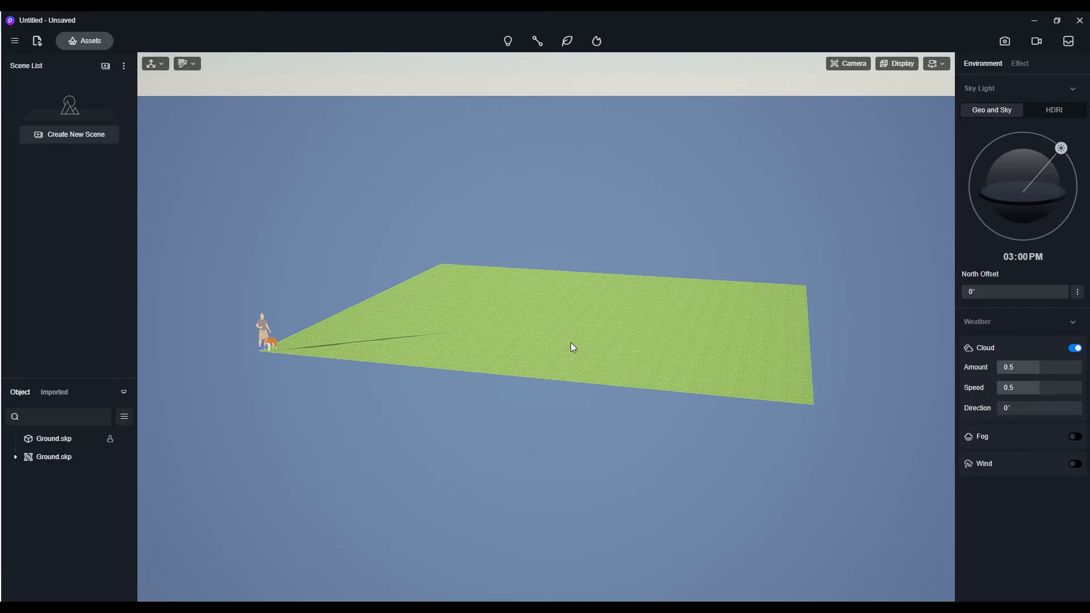
Start a vegetation path using the Fraxinus mandshurica 02, Liriodendron chinense and Platanus orientalis tree models
click(566, 45)
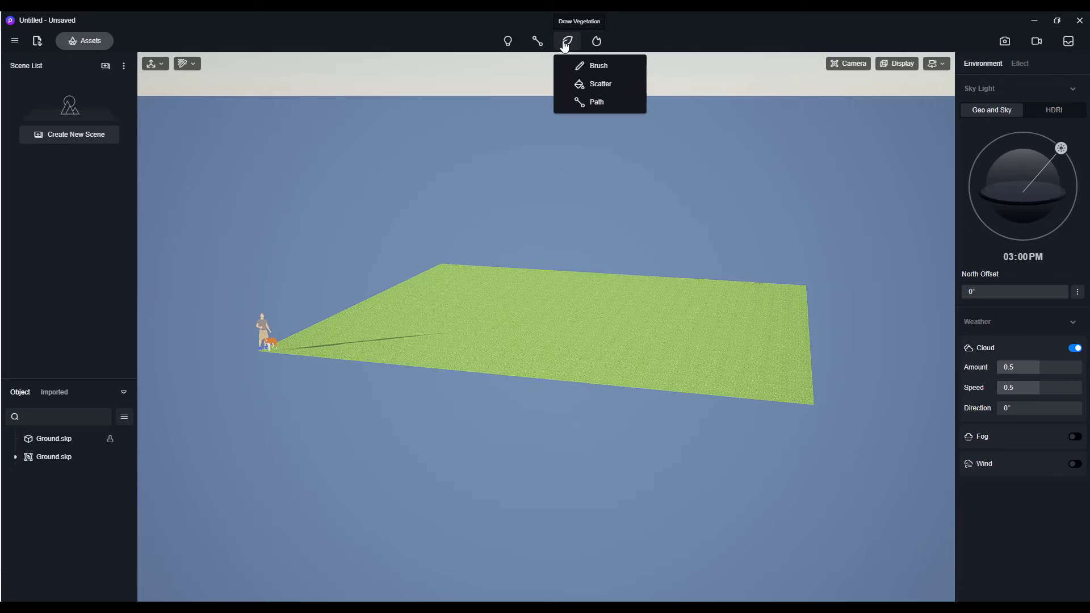
click(597, 102)
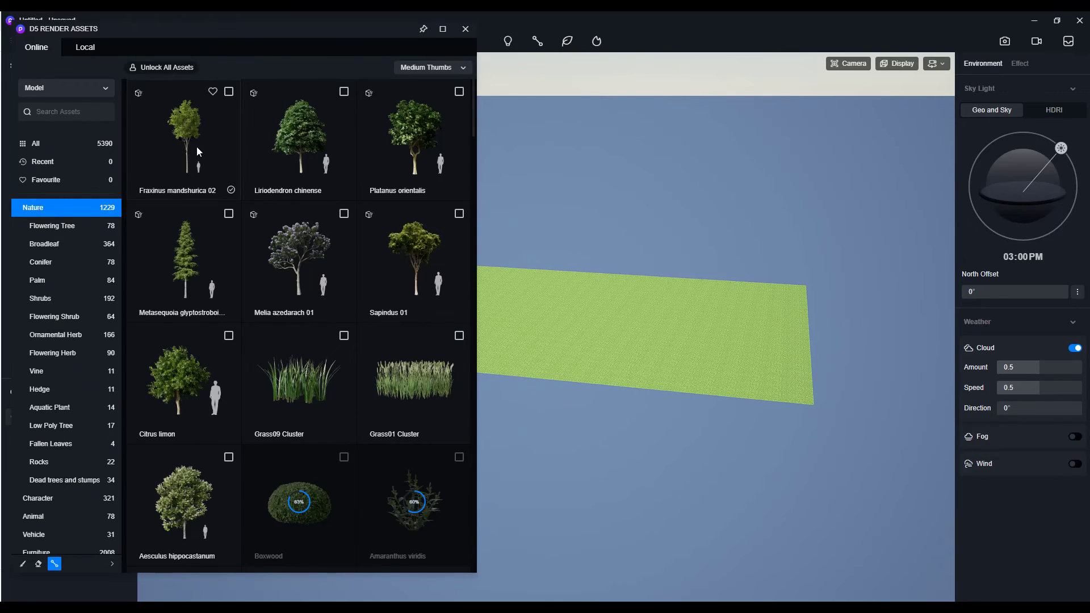
click(229, 91)
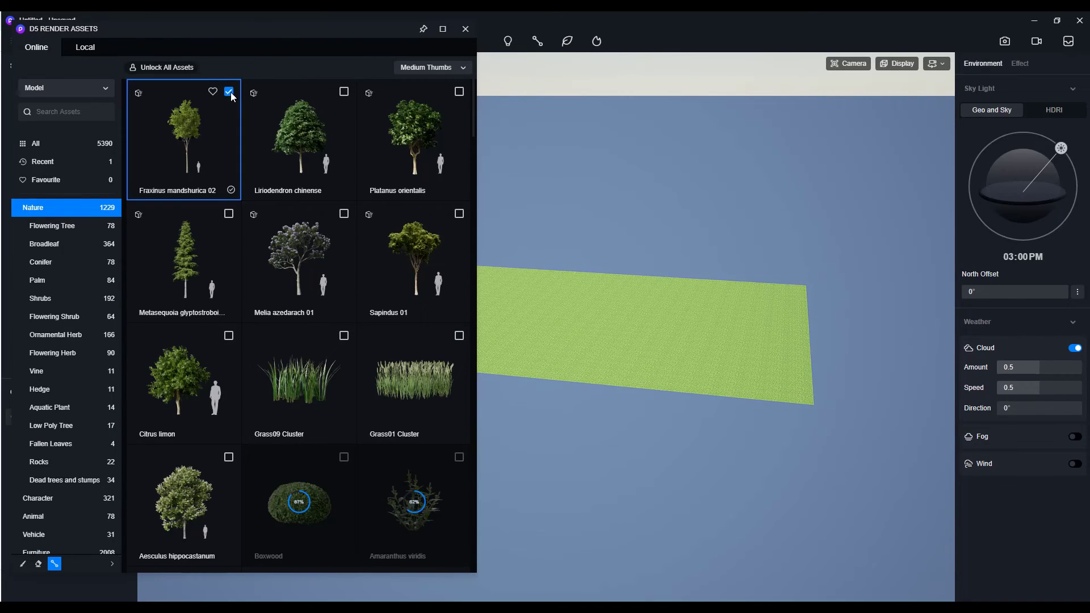
click(344, 92)
click(459, 92)
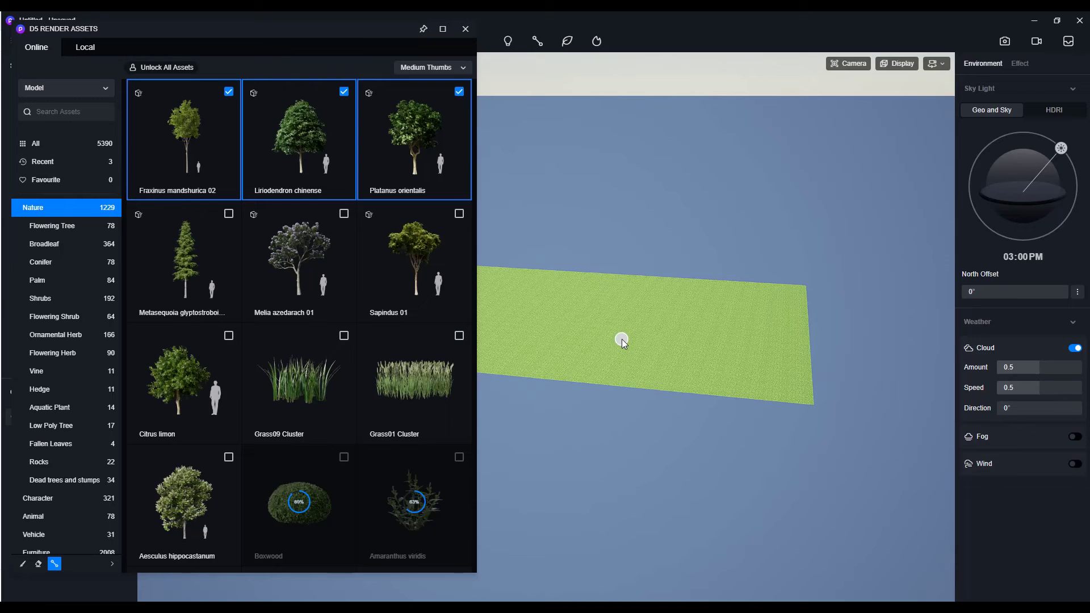
Draw a four-point S-shaped vegetation path across the green ground, its end point at about X 1774, Y 2293, and finish it
drag(378, 28, 0, 59)
middle_drag(577, 374, 589, 375)
scroll(590, 375, up, 5)
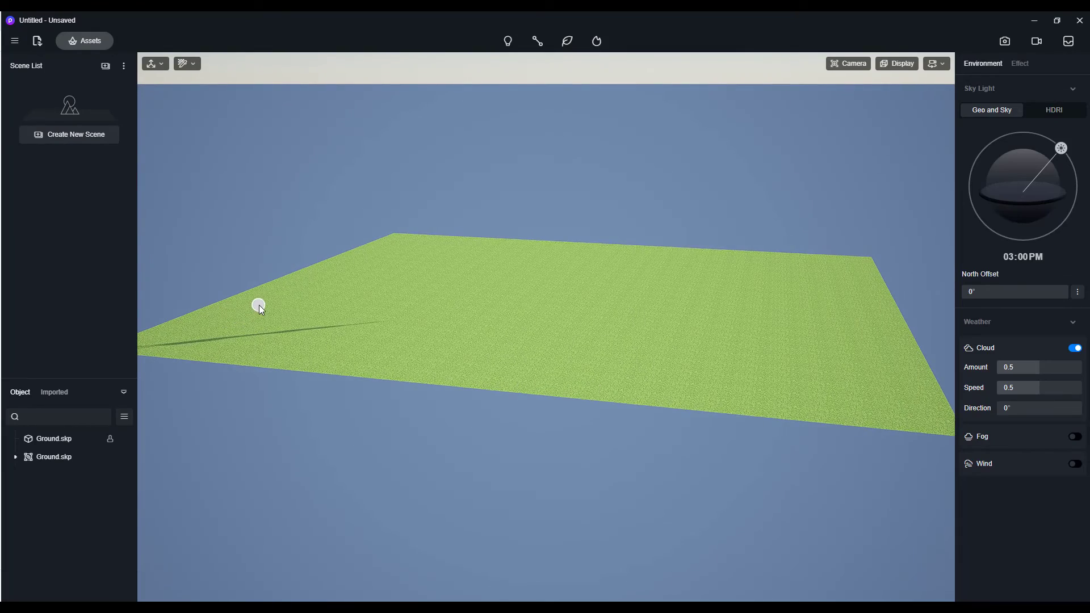
click(259, 304)
click(568, 335)
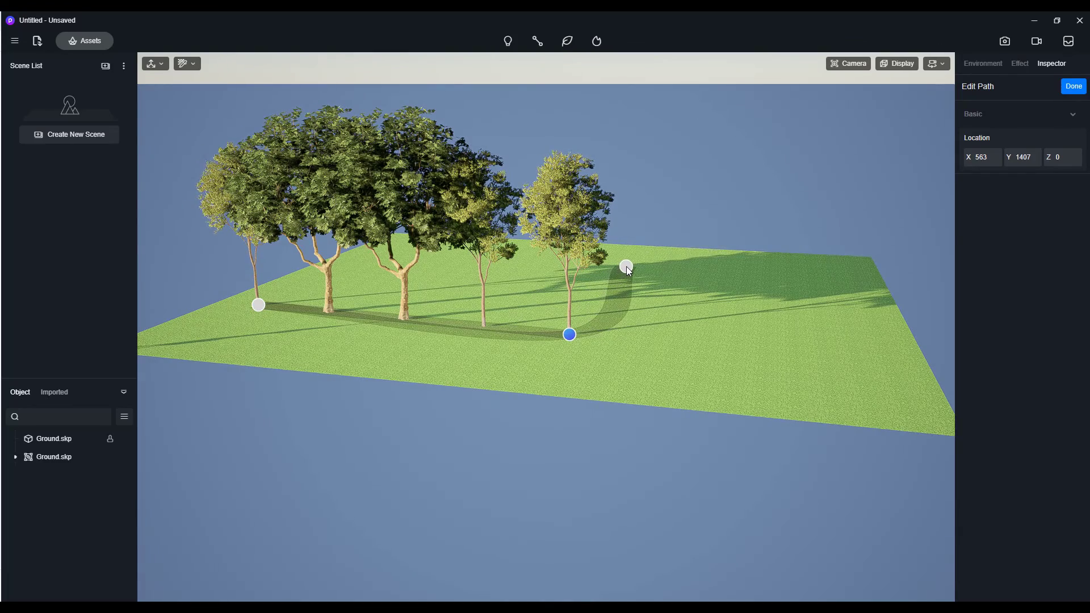
click(626, 266)
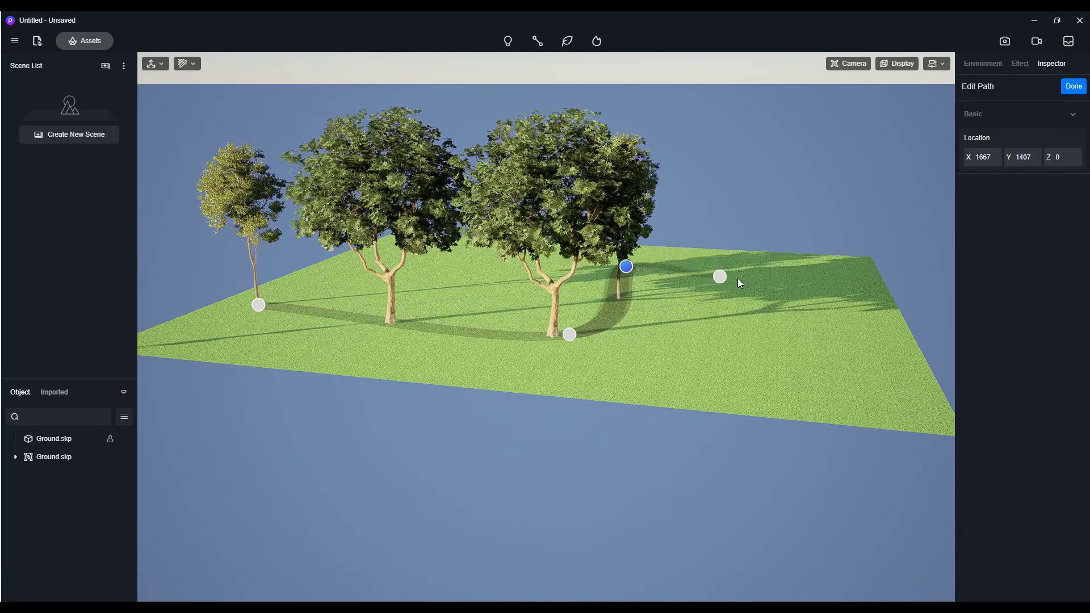
click(827, 273)
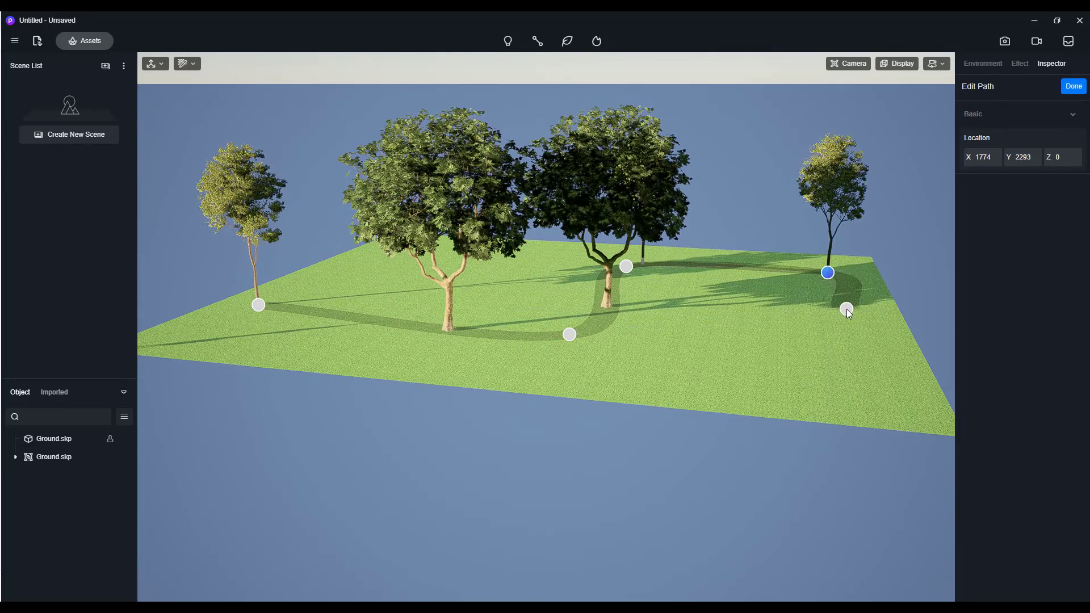
click(1073, 85)
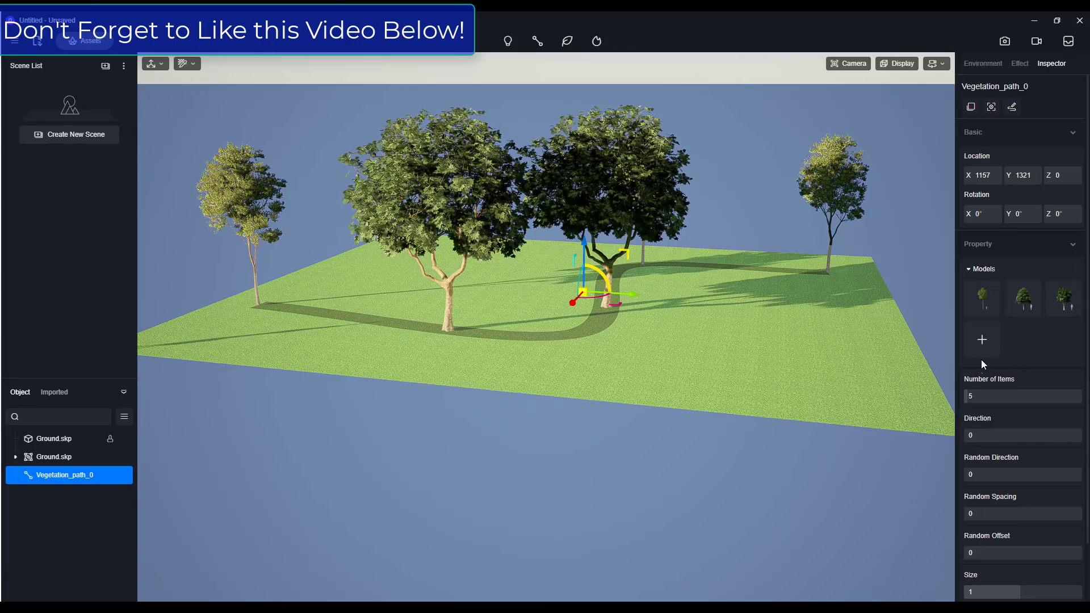
Set the vegetation path's number of items to 16
drag(969, 396, 981, 391)
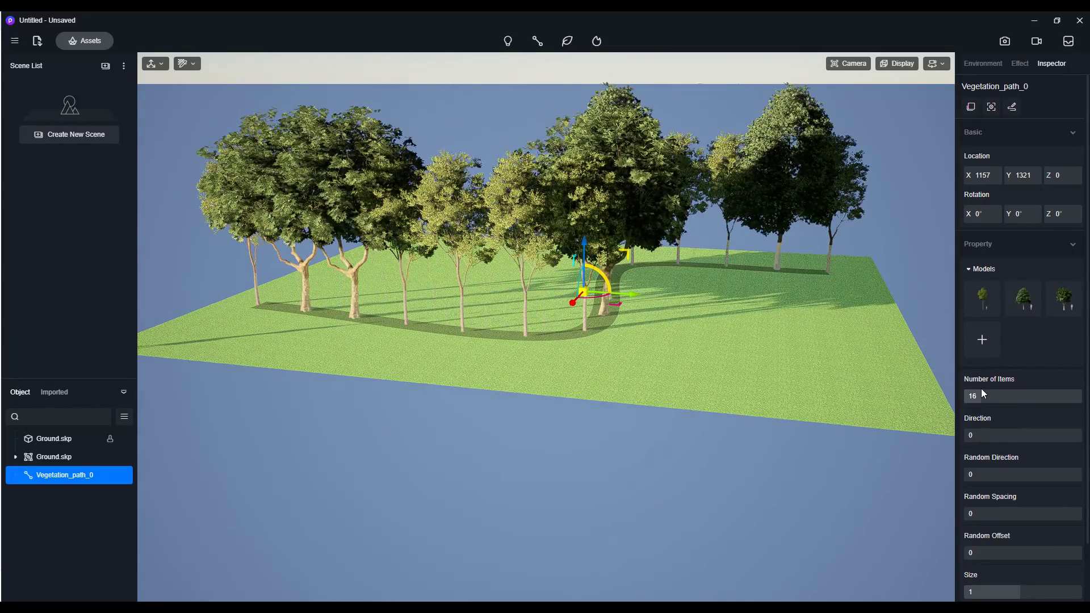
right_drag(615, 307, 298, 306)
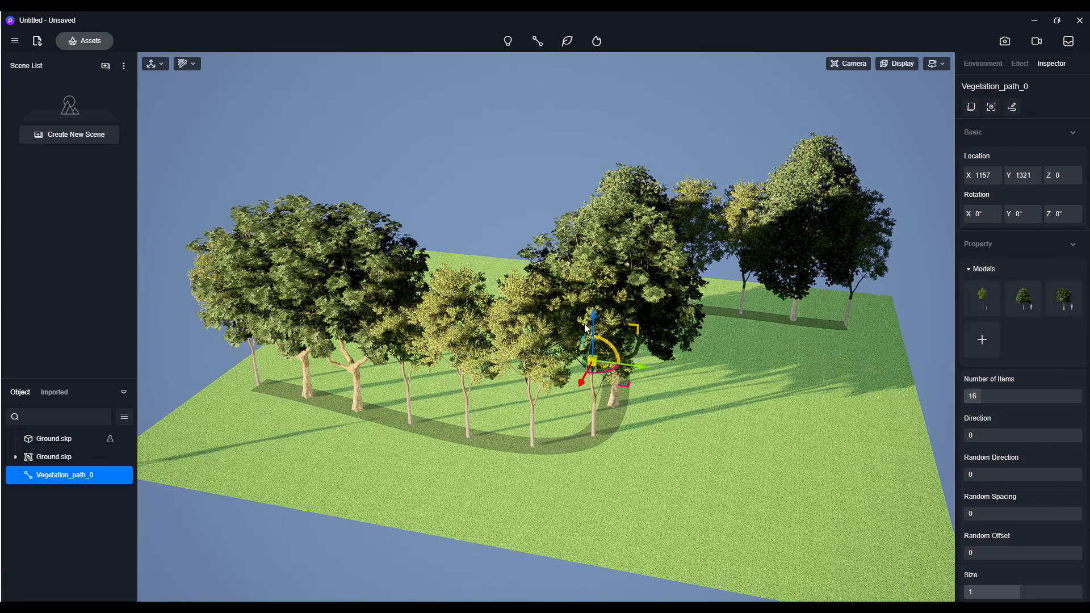
Remove the Platanus orientalis model from the vegetation path and add it back from the asset library
mouse_move(1060, 293)
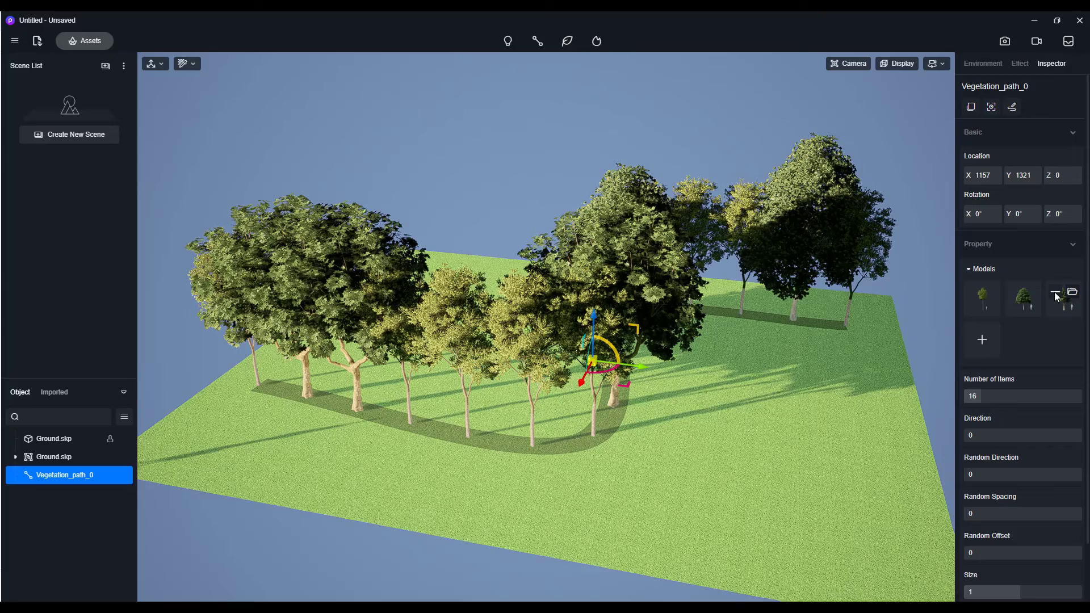
click(1054, 291)
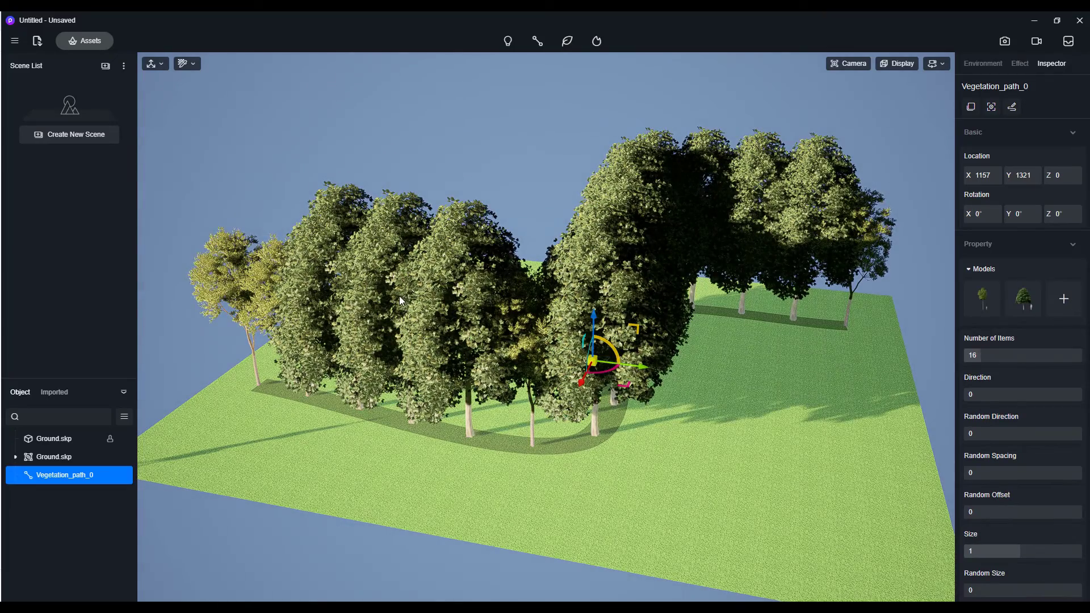
mouse_move(1039, 303)
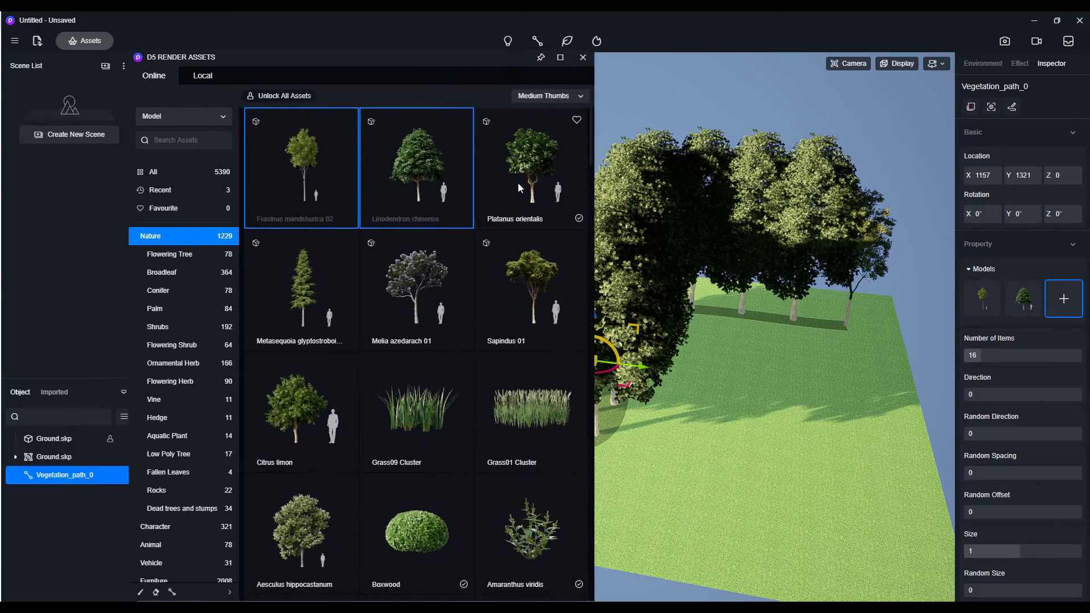
click(532, 169)
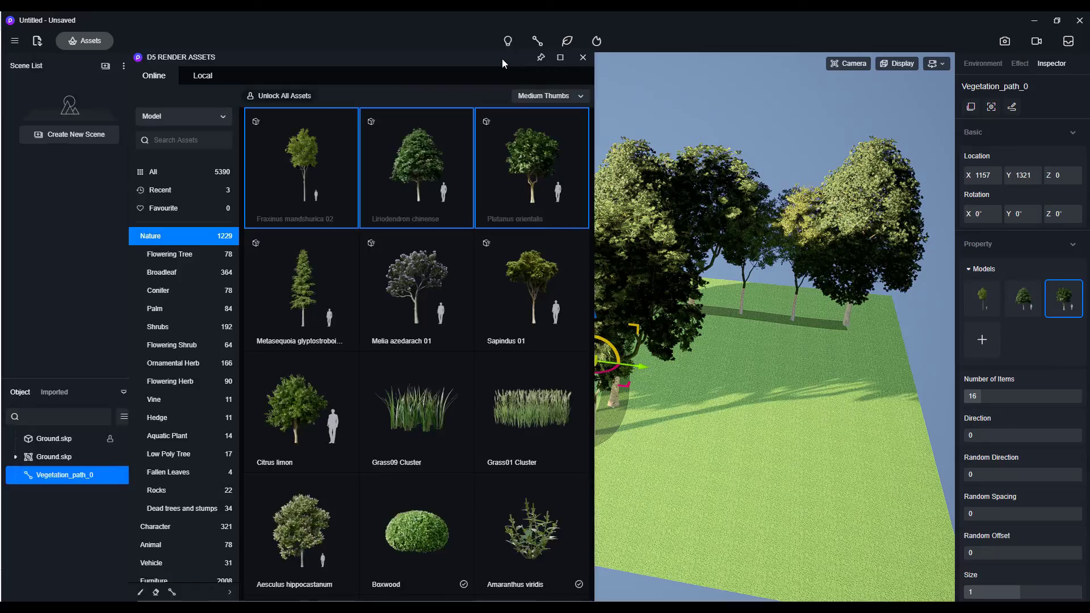
click(583, 57)
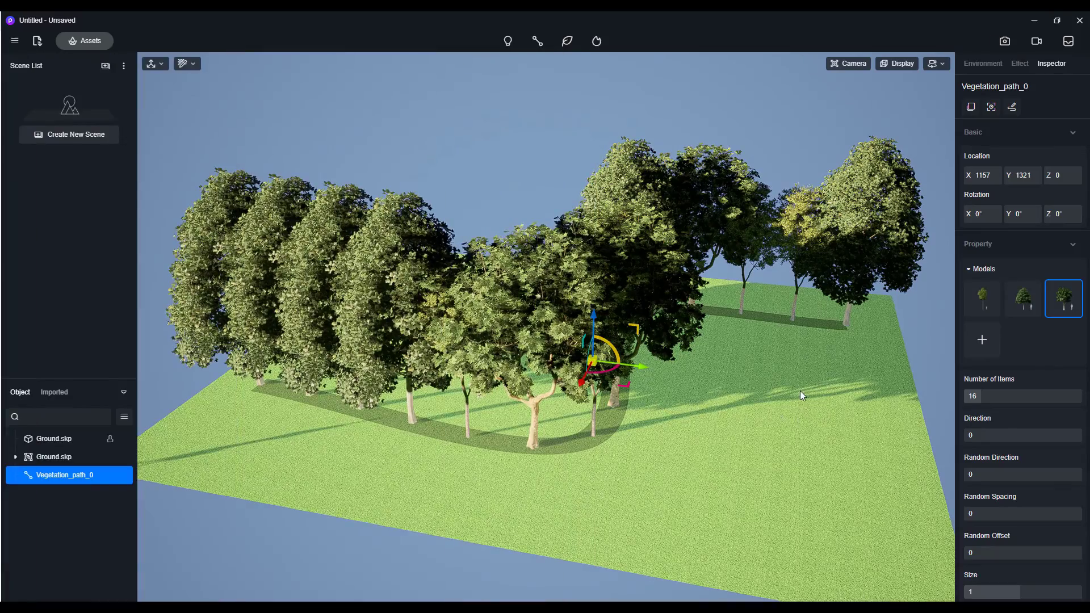
Set the vegetation path's number of items to 10 and its direction to 88.27
right_drag(799, 390, 817, 410)
drag(982, 396, 974, 396)
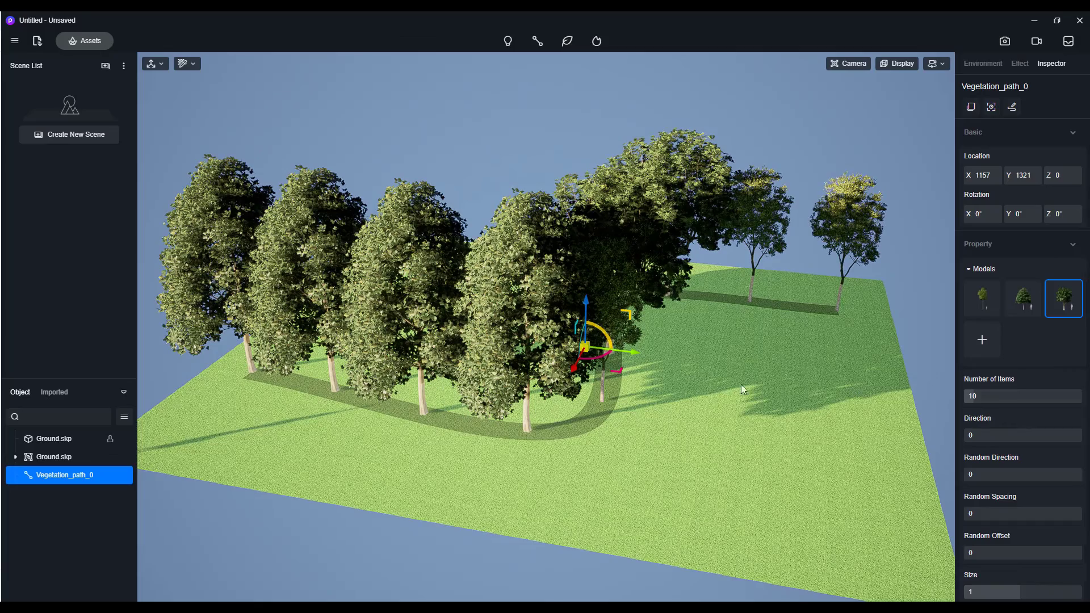
right_drag(657, 382, 577, 379)
scroll(605, 380, up, 2)
key(d)
right_drag(644, 391, 625, 310)
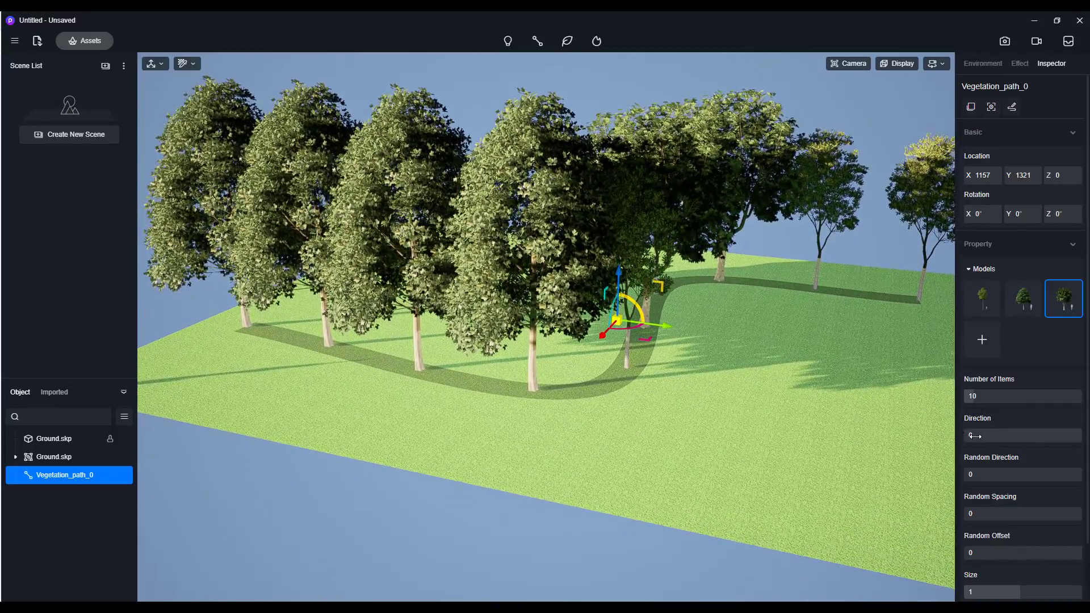
drag(975, 435, 1051, 435)
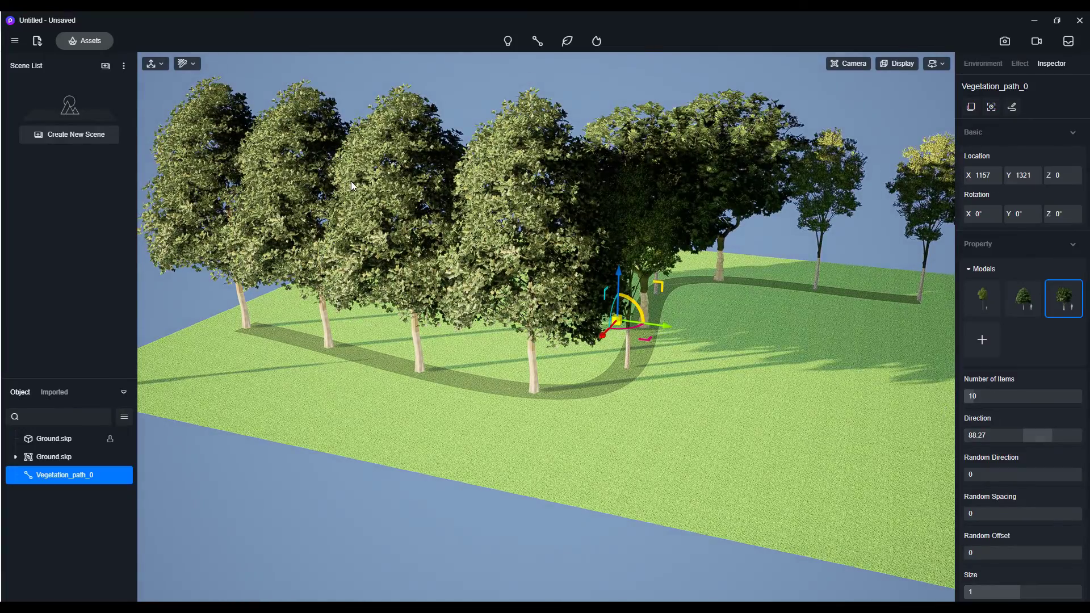
Set both the random direction and the random spacing of the vegetation path to 0.52
drag(1006, 480, 1009, 480)
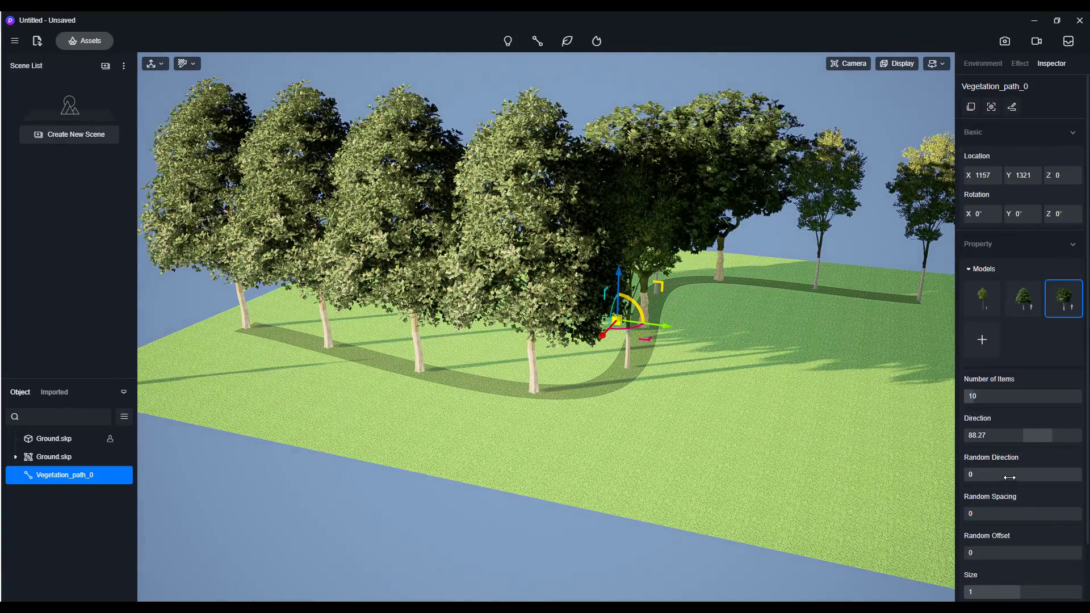
drag(1086, 472, 1025, 476)
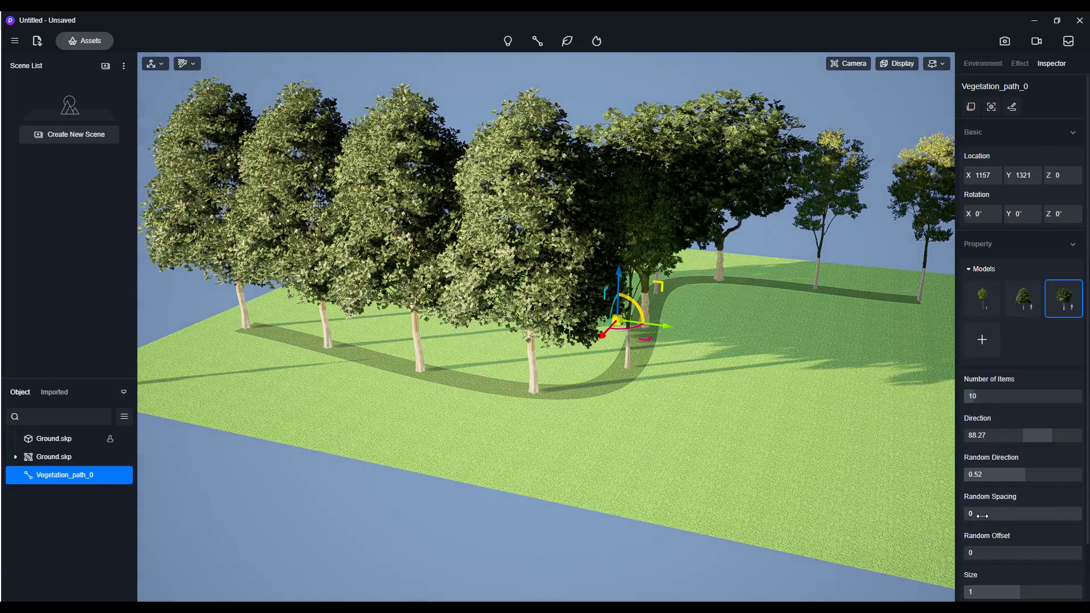
drag(980, 514, 1024, 517)
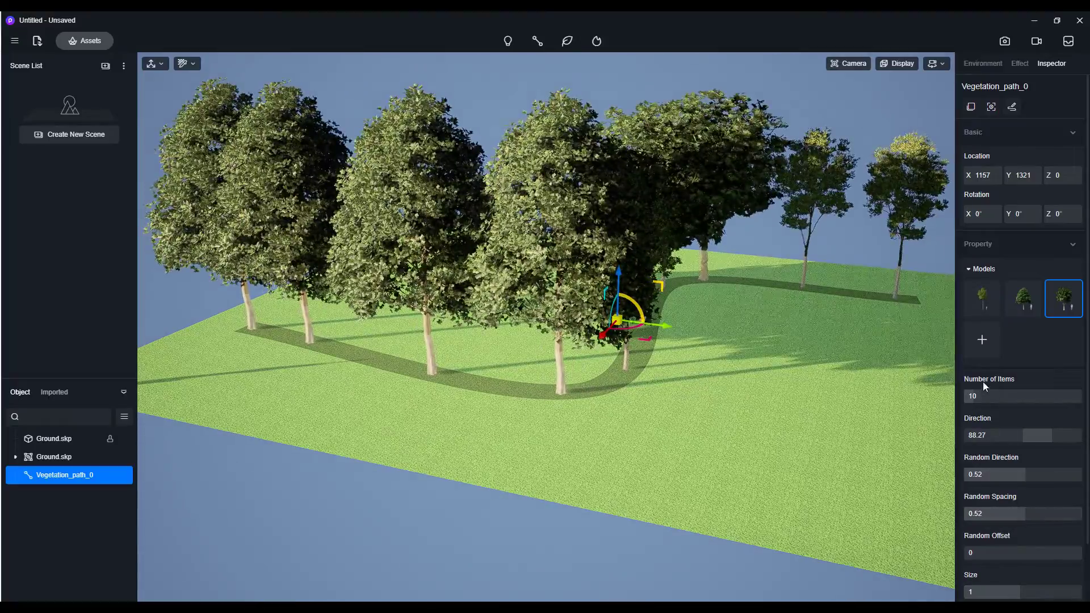
Reduce the vegetation path's number of items to 6 and try out its random offset, leaving it at 0
drag(973, 395, 969, 395)
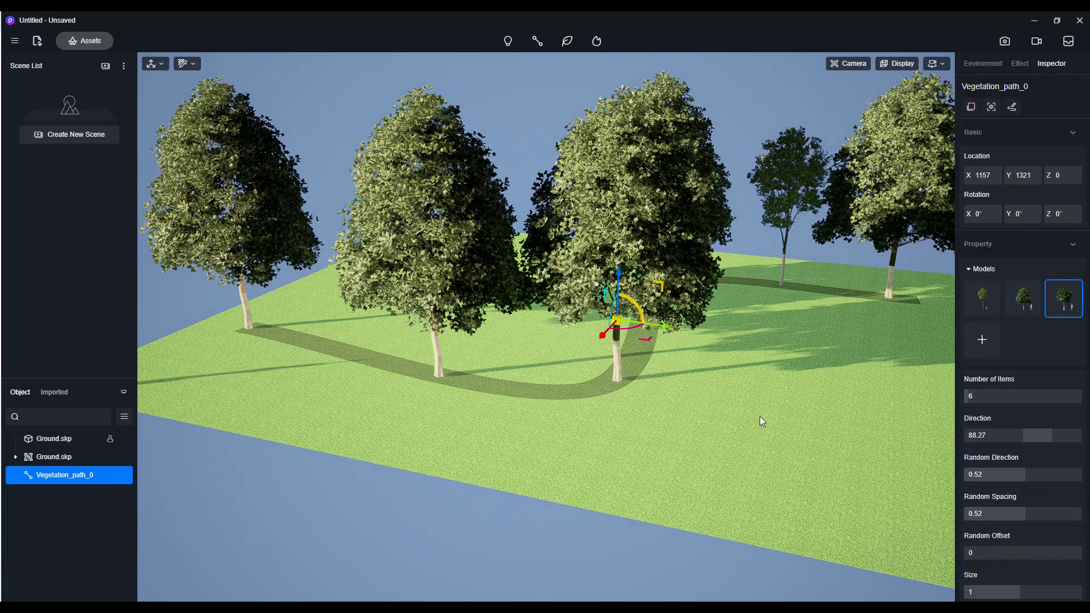
right_drag(726, 373, 749, 388)
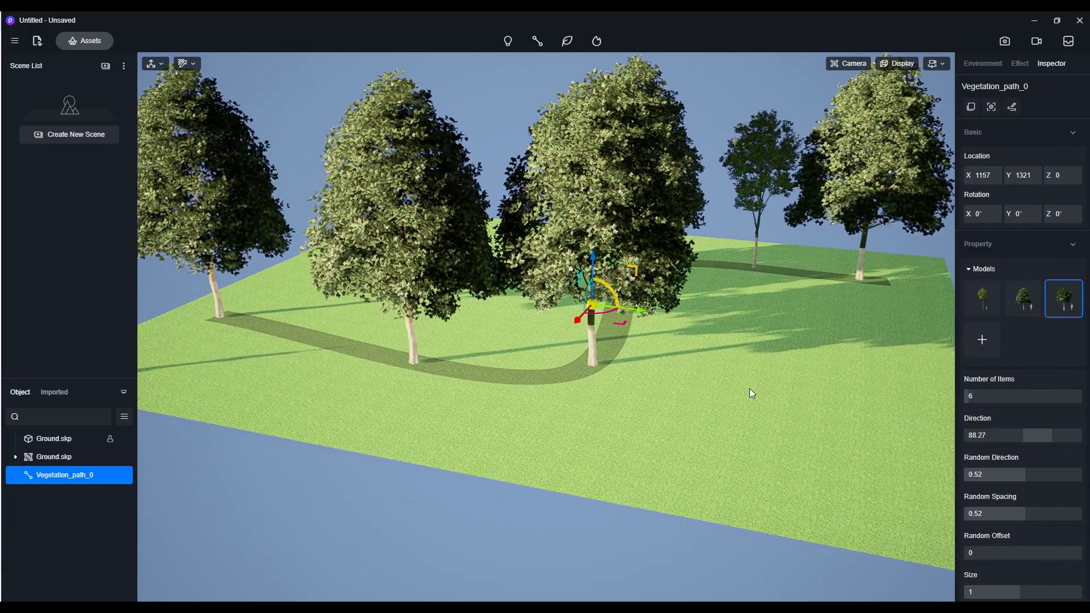
drag(979, 554, 955, 554)
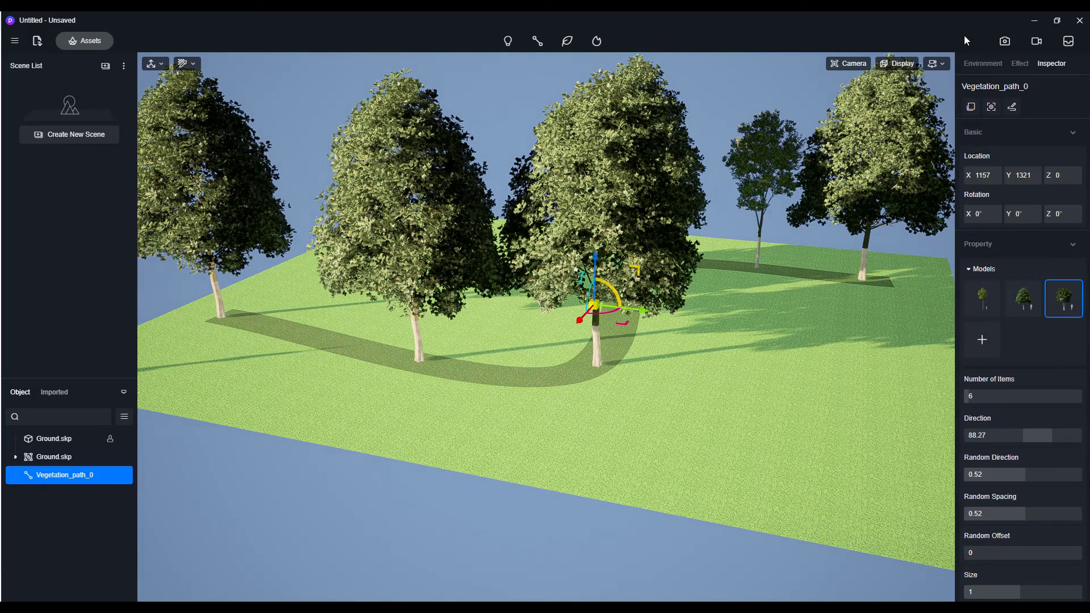
Edit the vegetation path and delete its last two points at the far end of the curve
click(1012, 107)
click(891, 282)
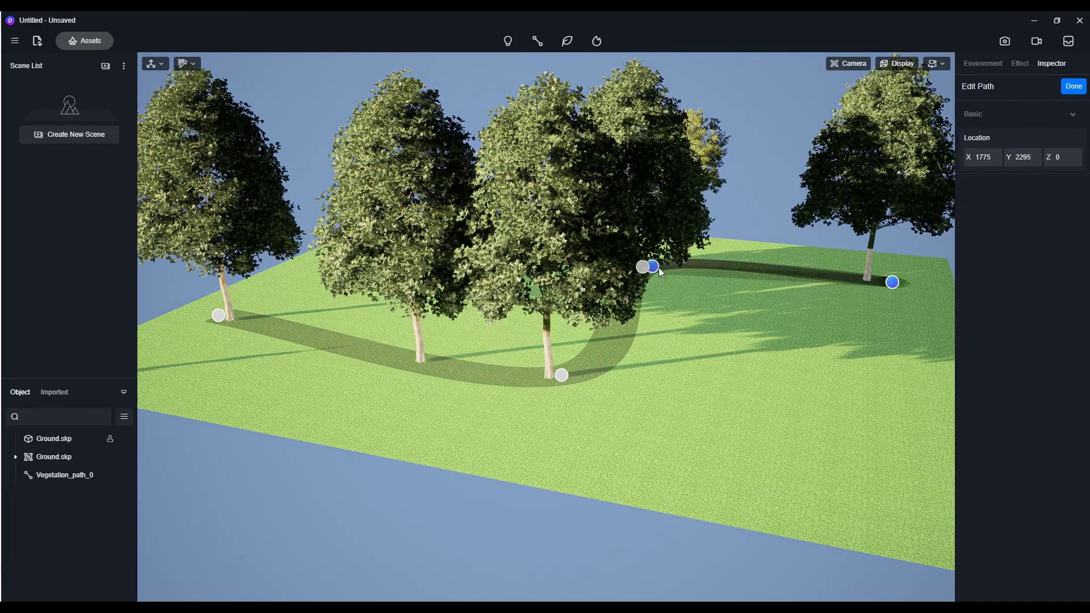
click(908, 317)
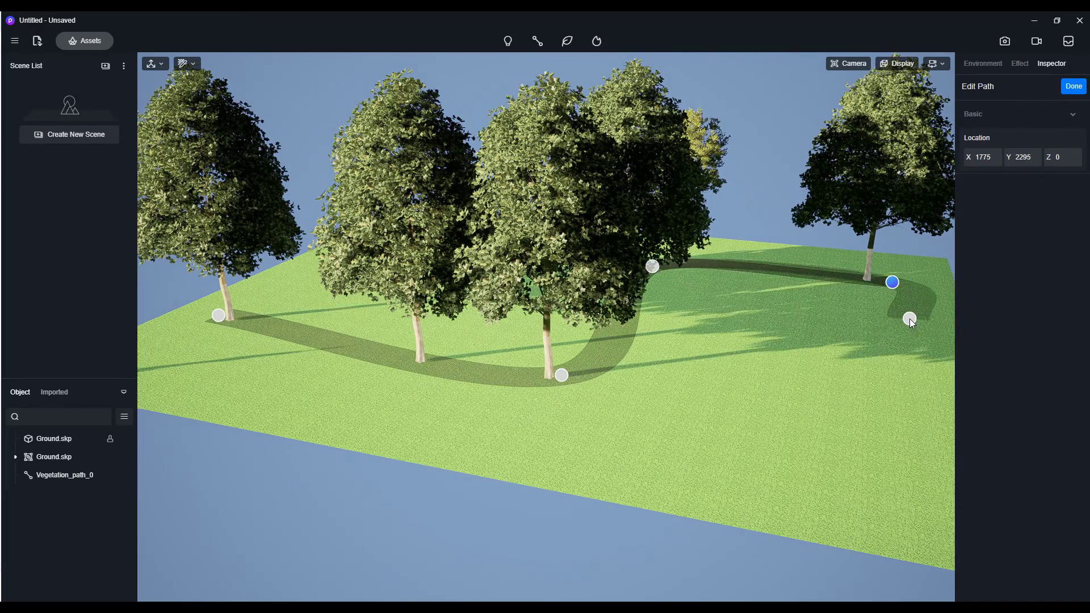
key(Delete)
click(652, 267)
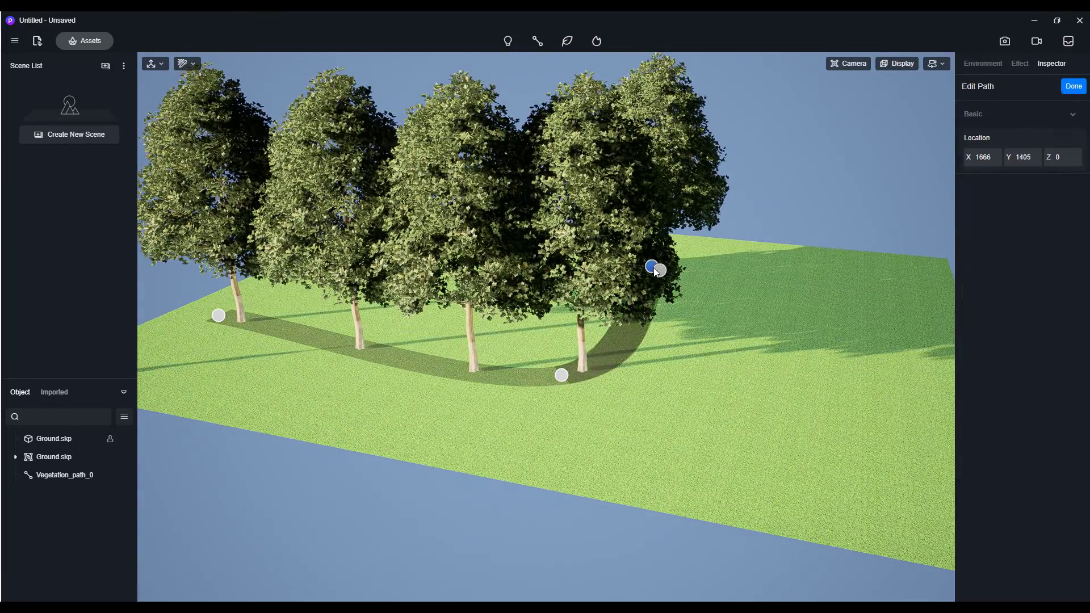
key(Delete)
Move the path's remaining end point to about X 551, Y 2369 to form one straight tree row, and finish path editing
drag(562, 374, 936, 429)
right_drag(716, 393, 746, 398)
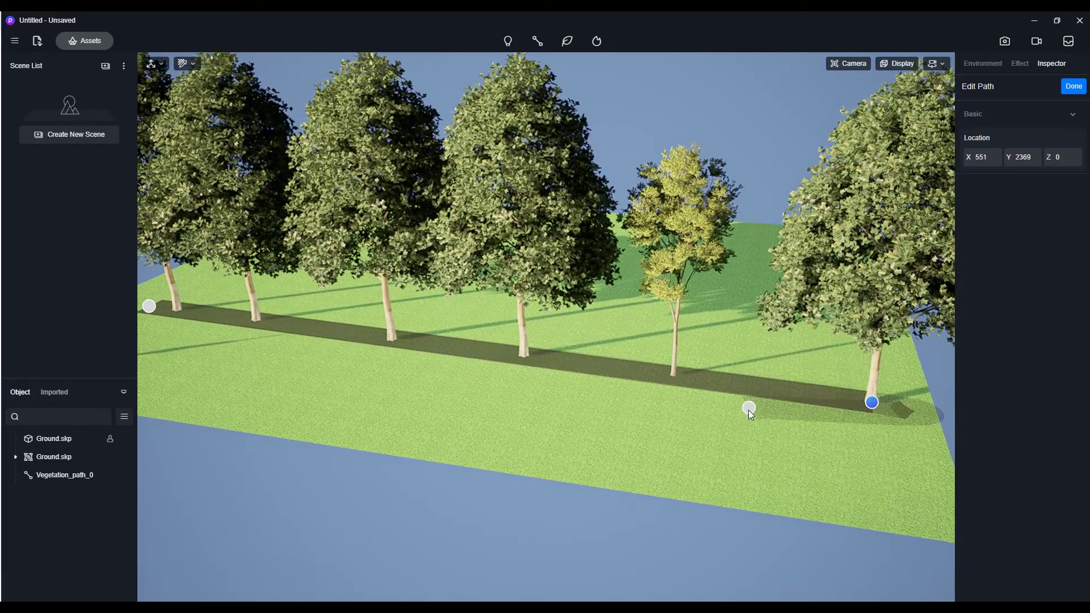
key(q)
key(s)
right_drag(747, 414, 693, 414)
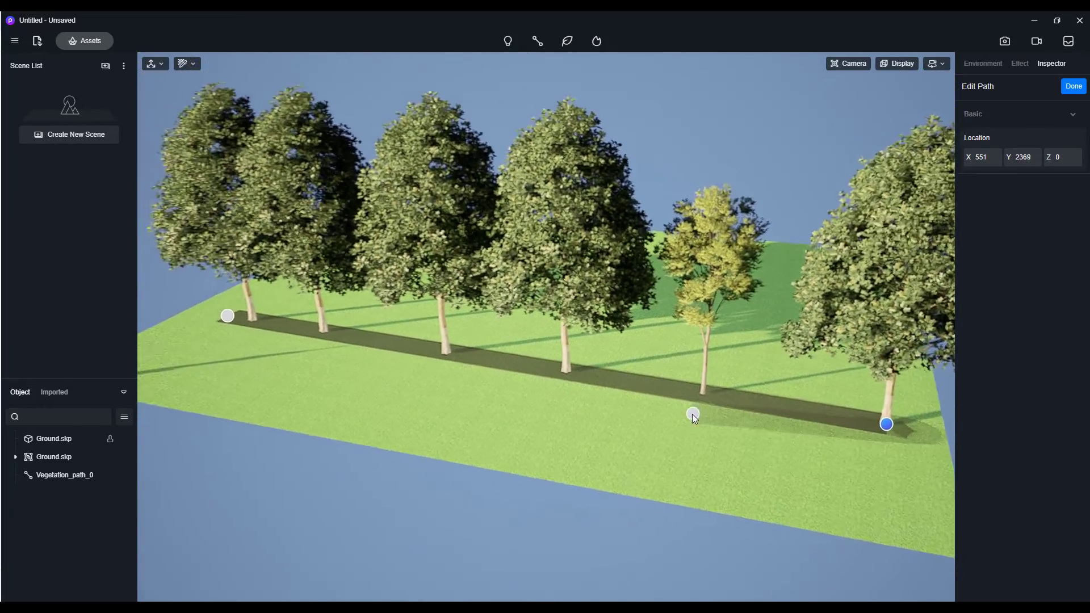
key(s)
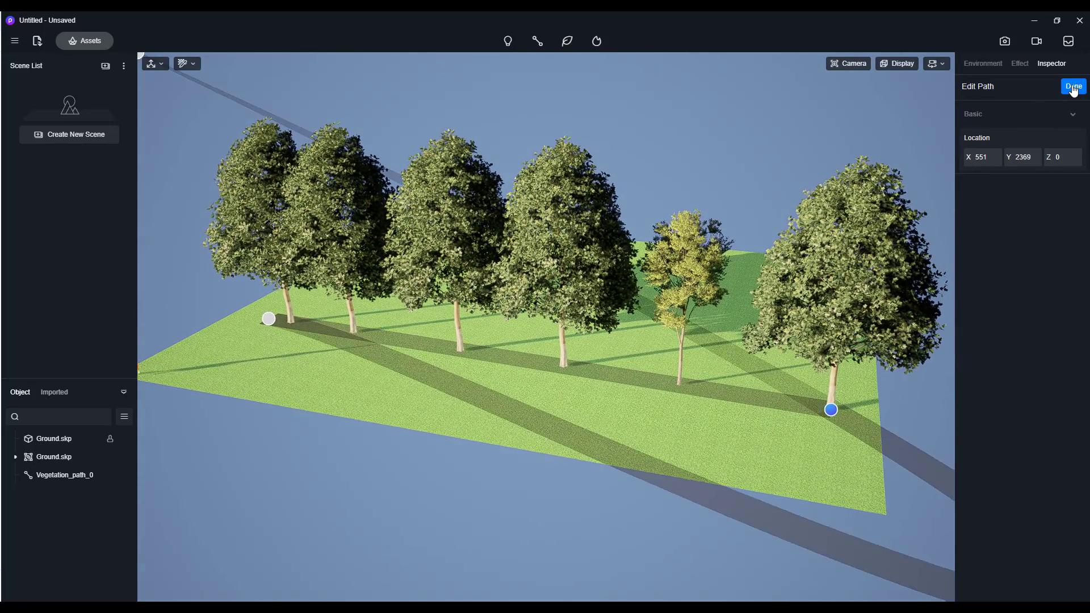
click(1073, 87)
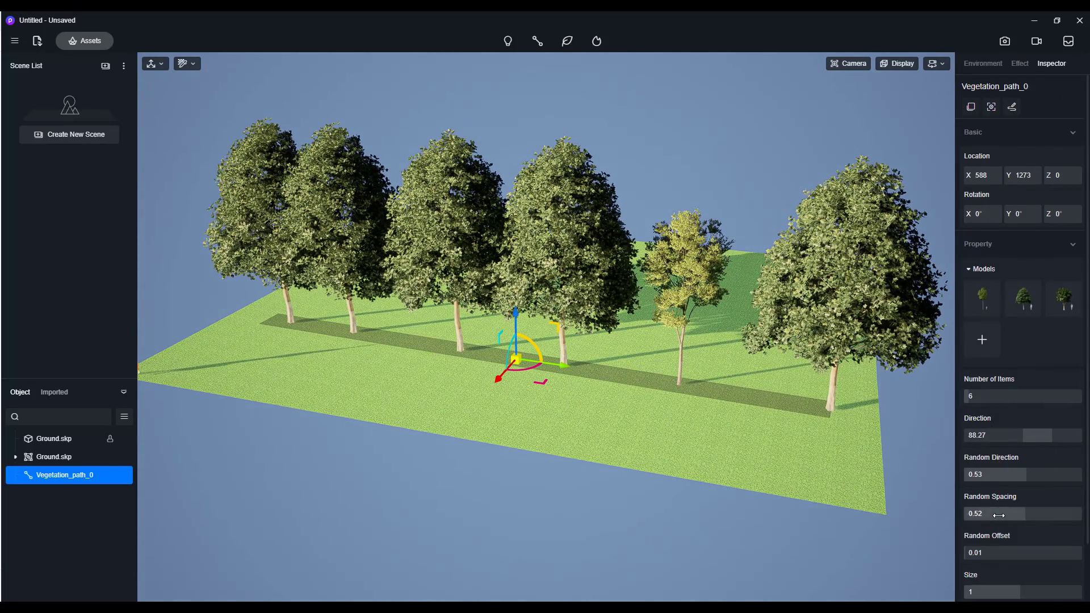
Set the vegetation path's random offset to 0.71 and its number of items to 22
scroll(994, 523, down, 1)
drag(985, 489, 1047, 485)
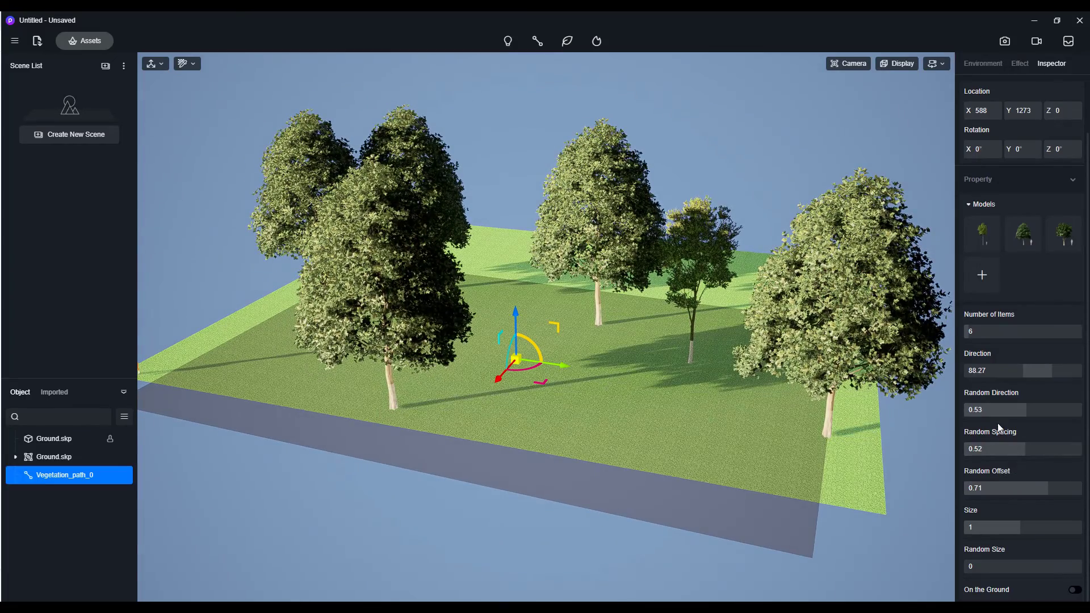
drag(973, 332, 987, 331)
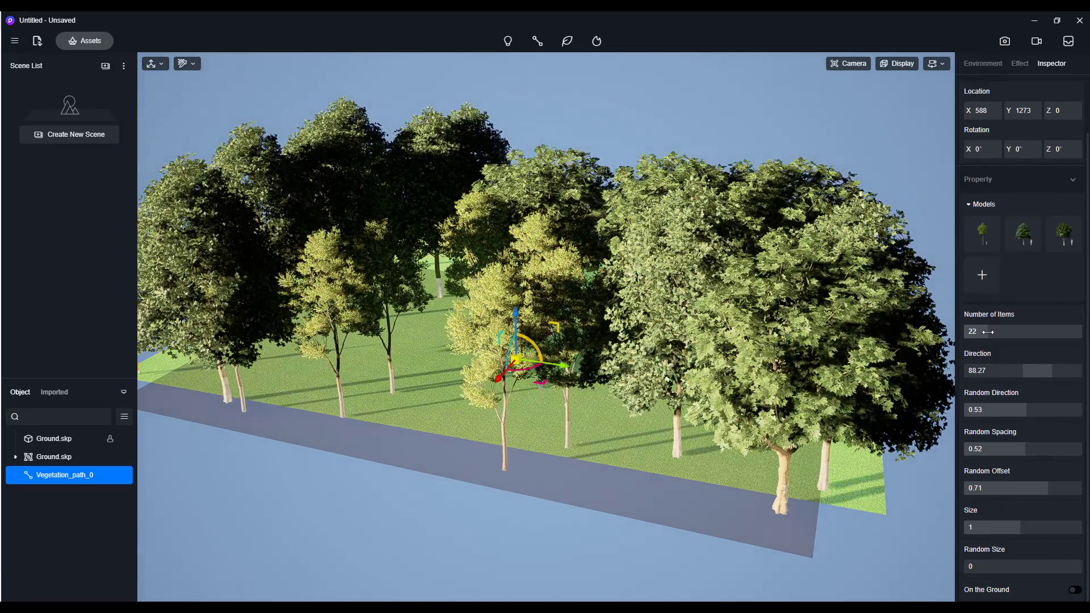
mouse_move(713, 342)
right_down()
mouse_move(705, 346)
mouse_move(712, 335)
right_up()
scroll(705, 346, up, 3)
middle_drag(711, 335, 713, 315)
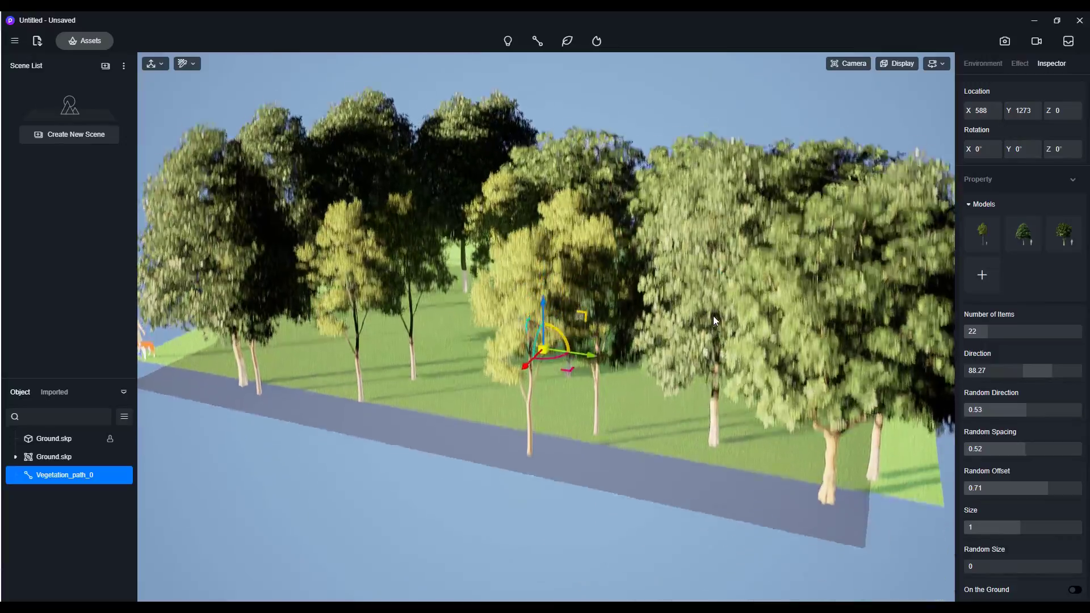
Adjust the size of the trees along the selected vegetation path
drag(1017, 528, 1013, 571)
Draw a vegetation path across the hilly ground from about X 919, Y 3662 to about X 1385, Y 6469, and finish path editing
right_drag(530, 394, 548, 366)
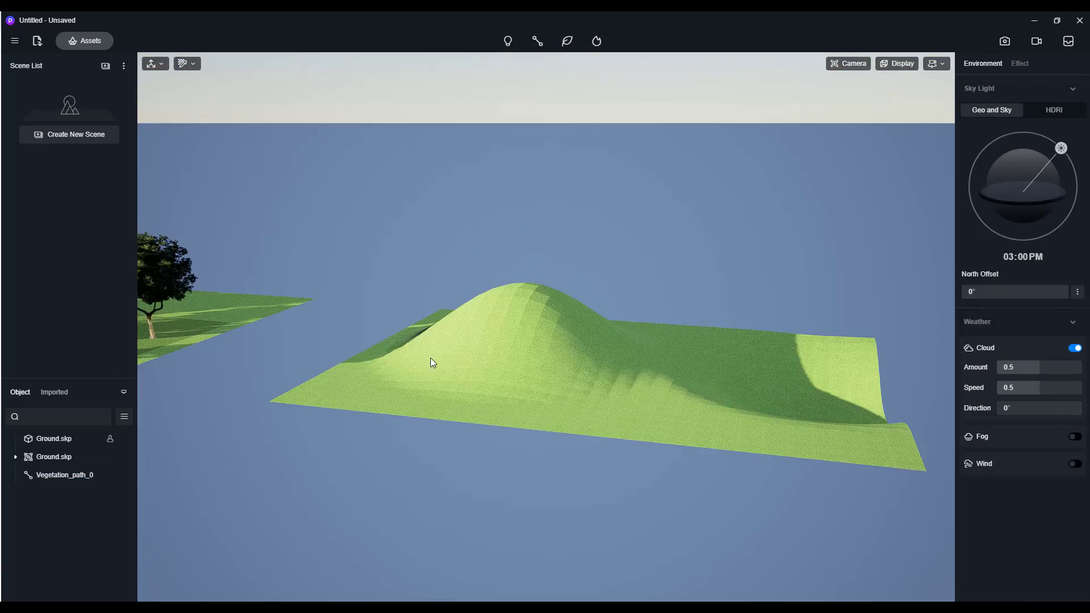
right_drag(431, 363, 584, 380)
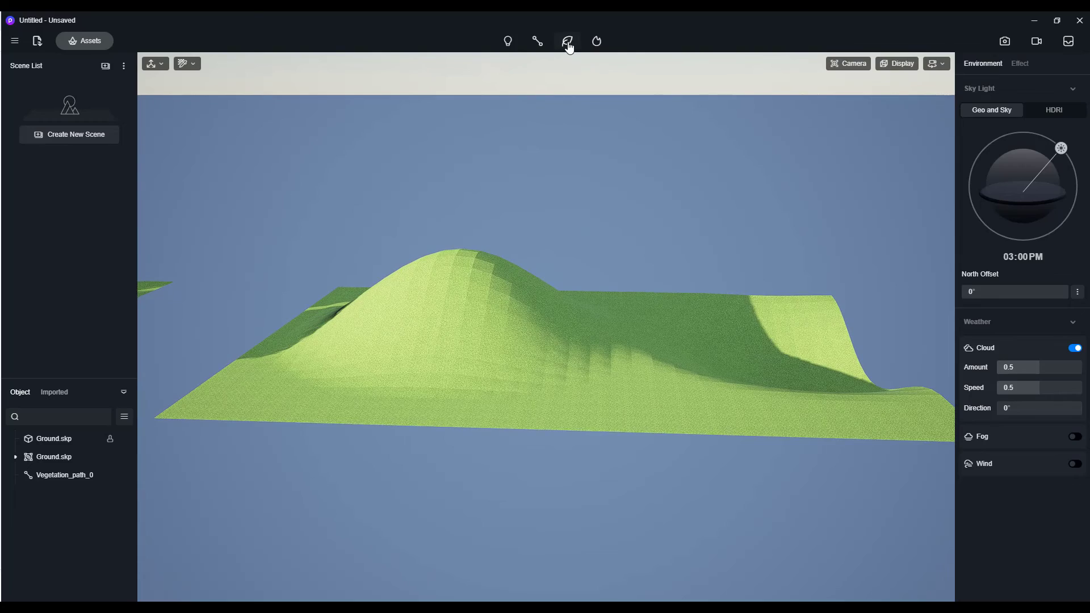
mouse_move(569, 47)
click(597, 103)
click(274, 345)
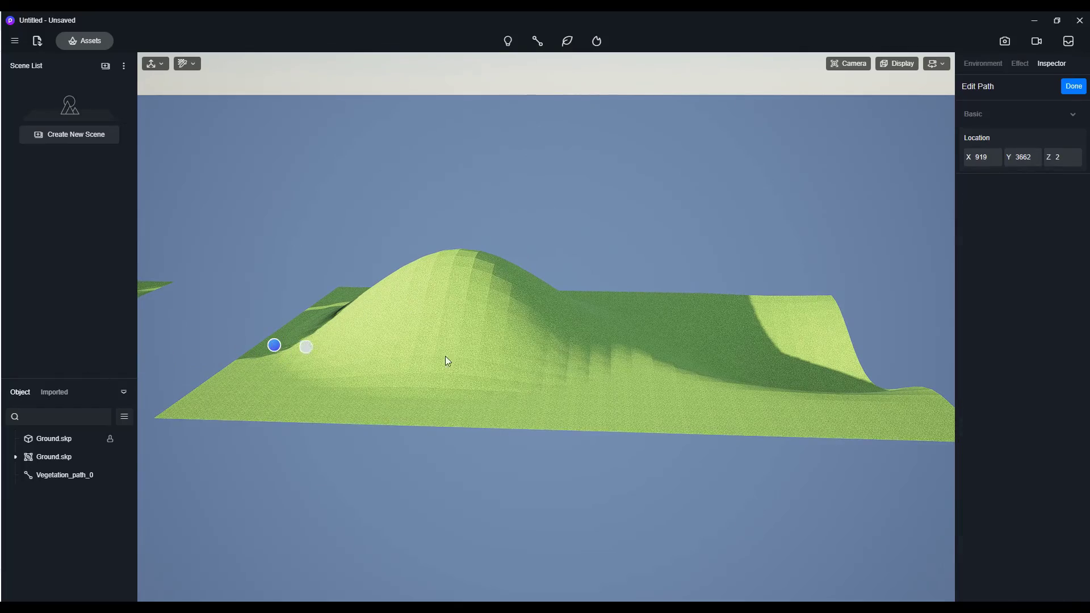
click(856, 377)
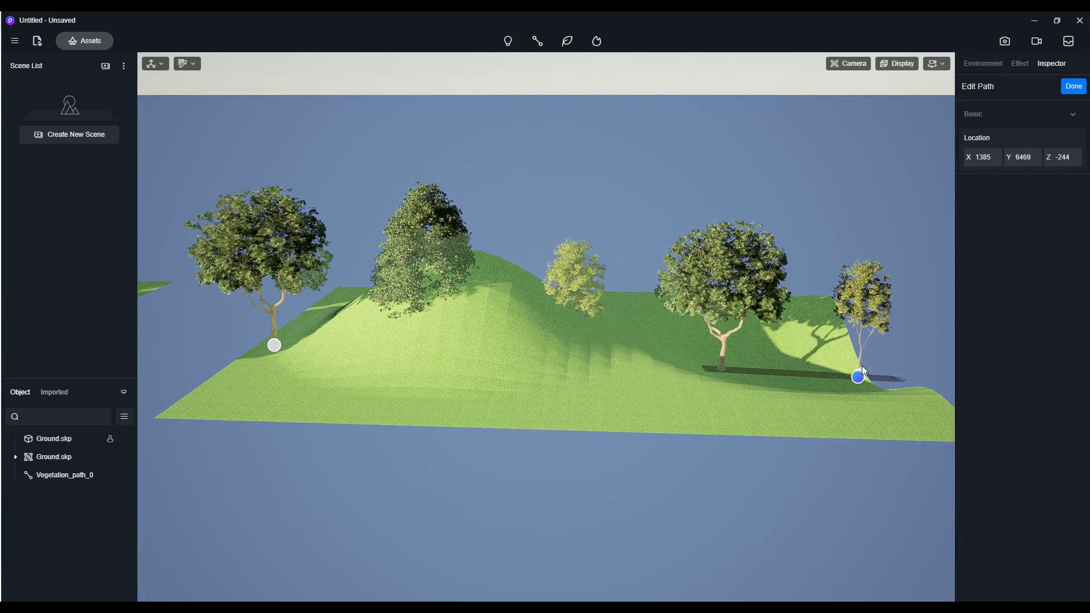
click(1075, 87)
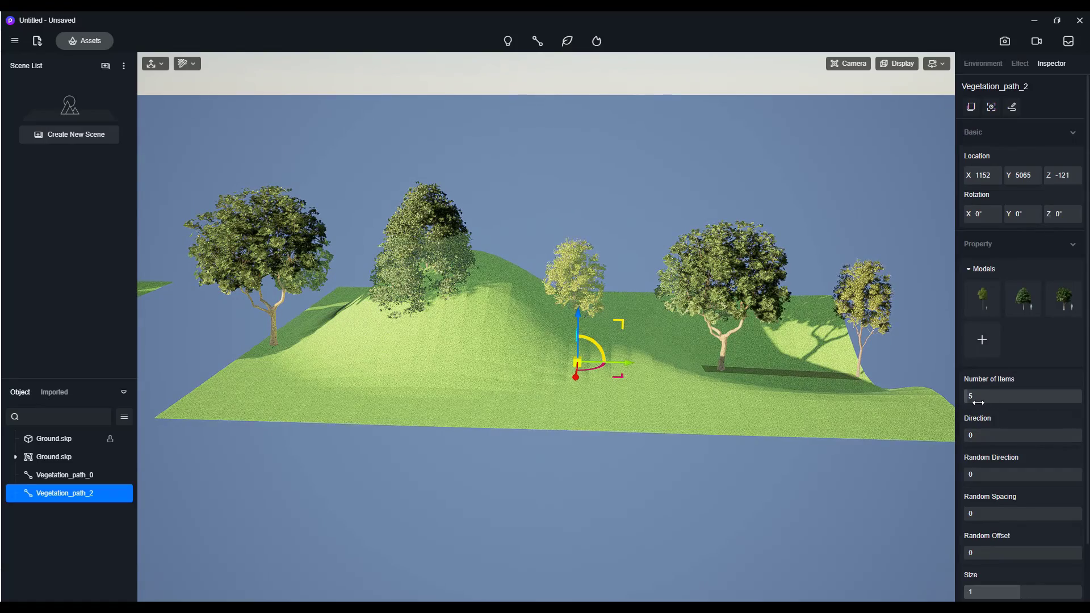
Set the hill path's number of items to 12 and enable On the Ground for its trees
drag(975, 398, 977, 398)
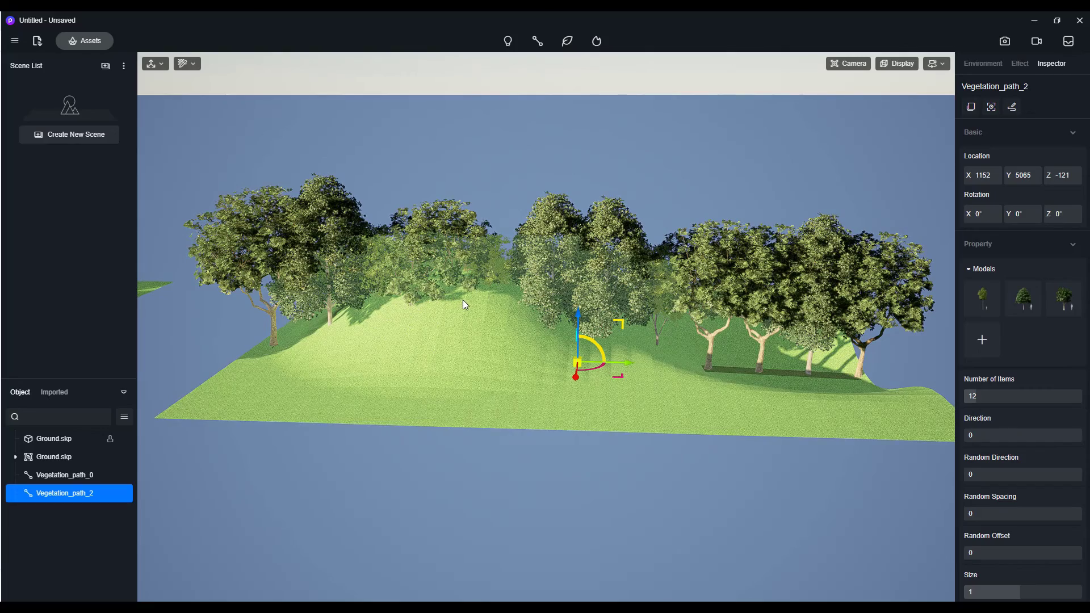
scroll(1047, 334, down, 1)
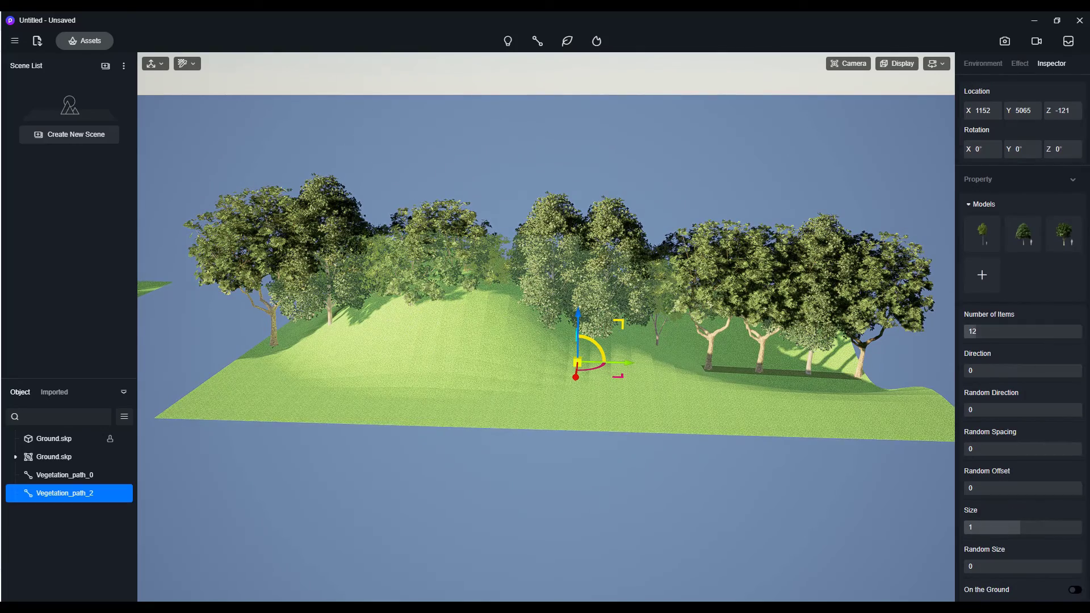
click(1074, 590)
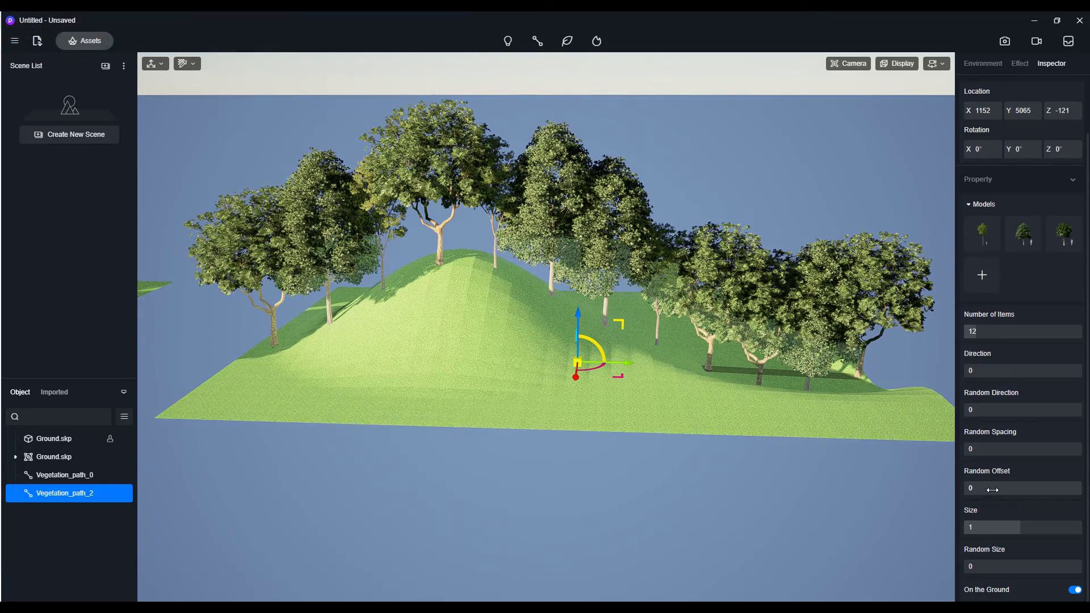
Set the random offset of the tree path over the hill to 0.51
drag(992, 489, 1033, 490)
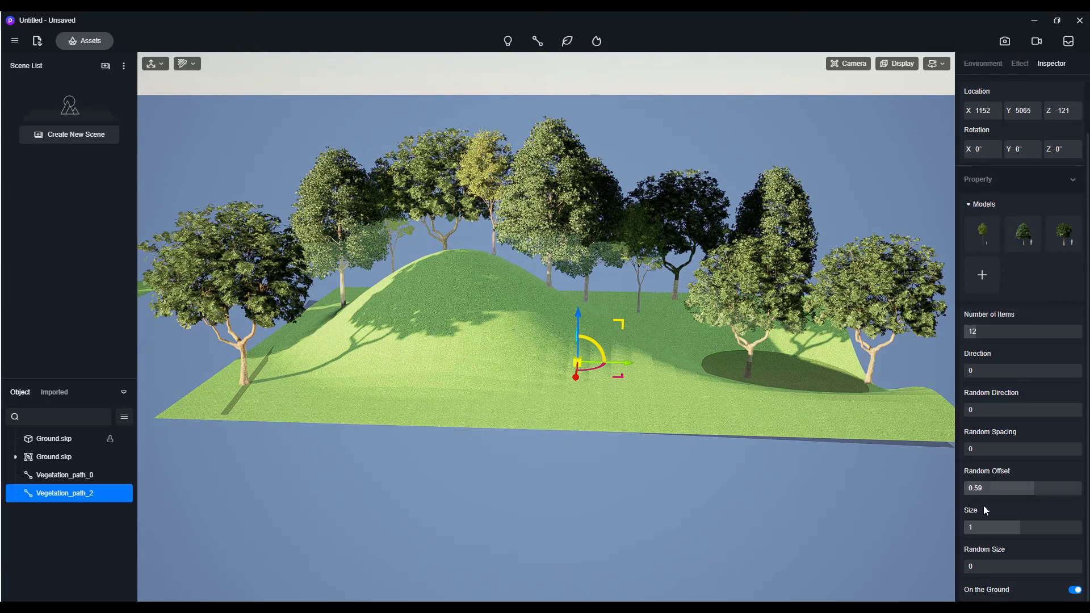
drag(1027, 490, 1025, 485)
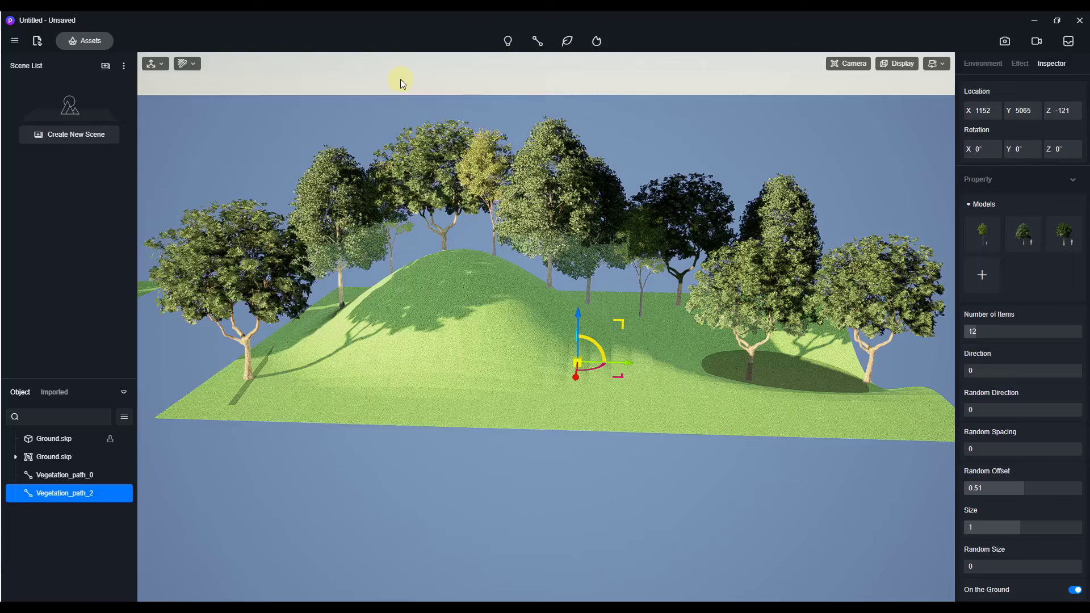
drag(401, 79, 384, 46)
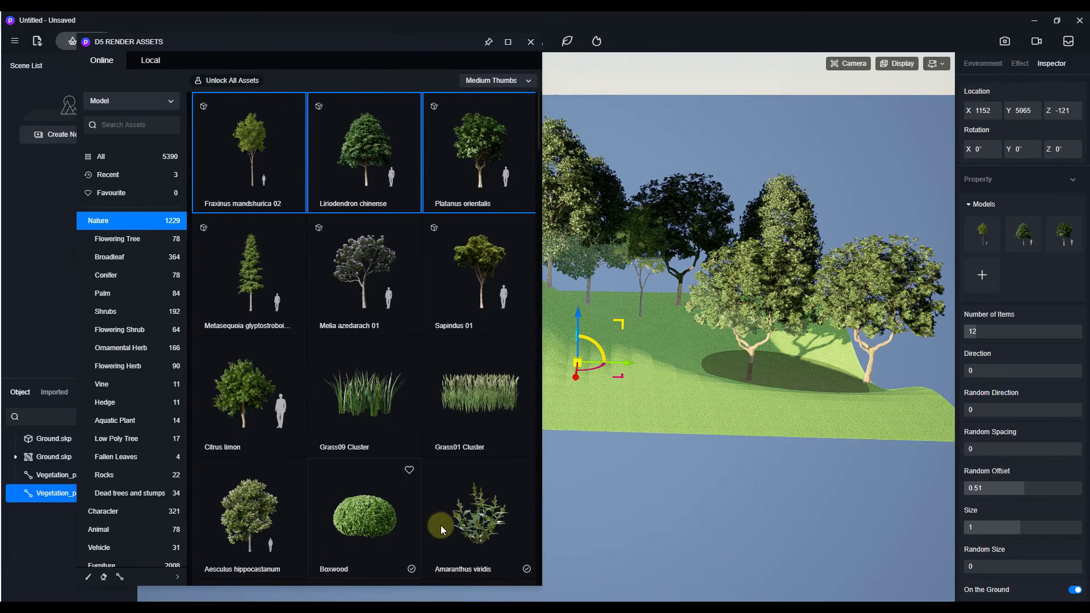
scroll(424, 522, down, 1)
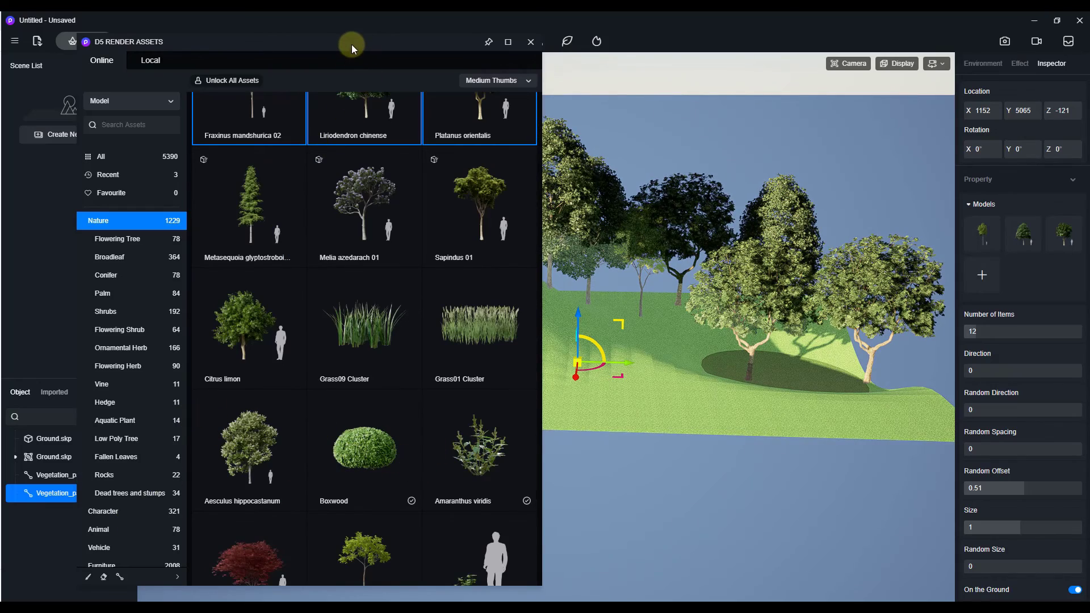
click(531, 42)
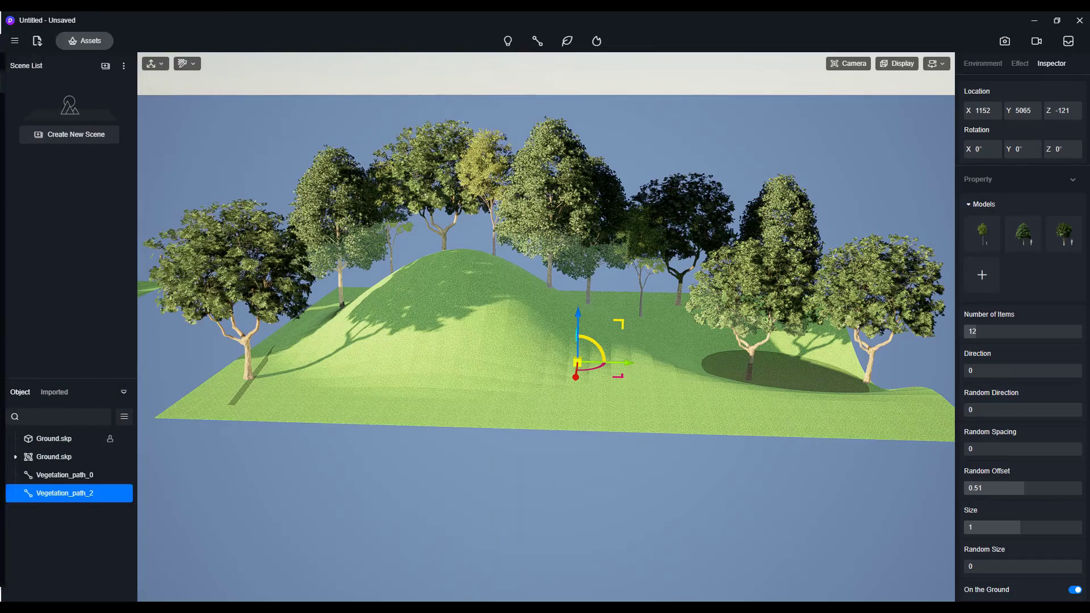
Draw another vegetation path in front of the hill from about X 594, Y 4082 to about X 512, Y 5326, and finish path editing
click(567, 43)
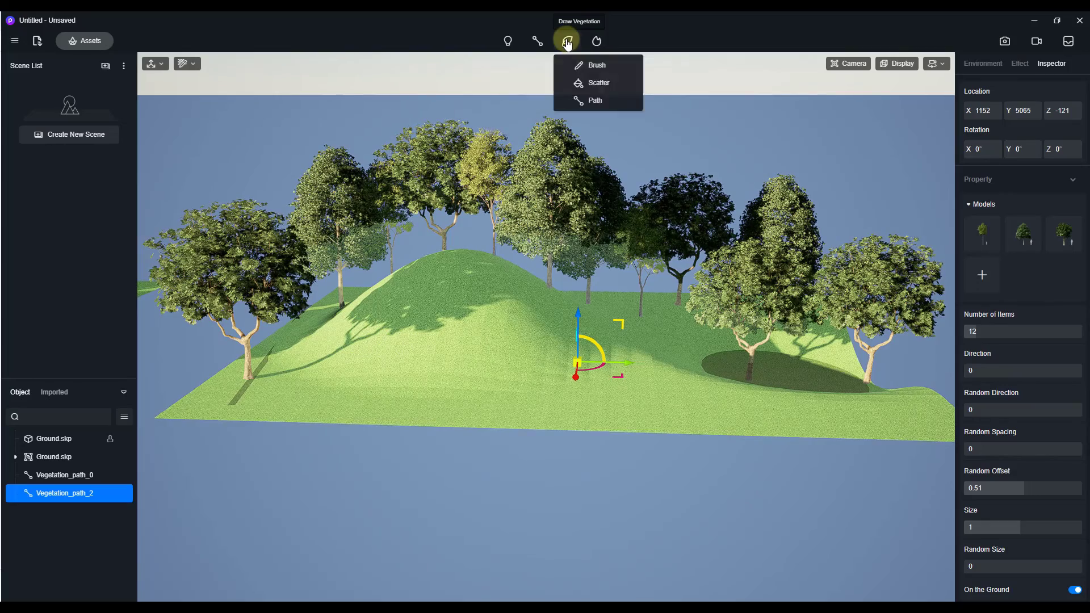
click(597, 103)
click(597, 121)
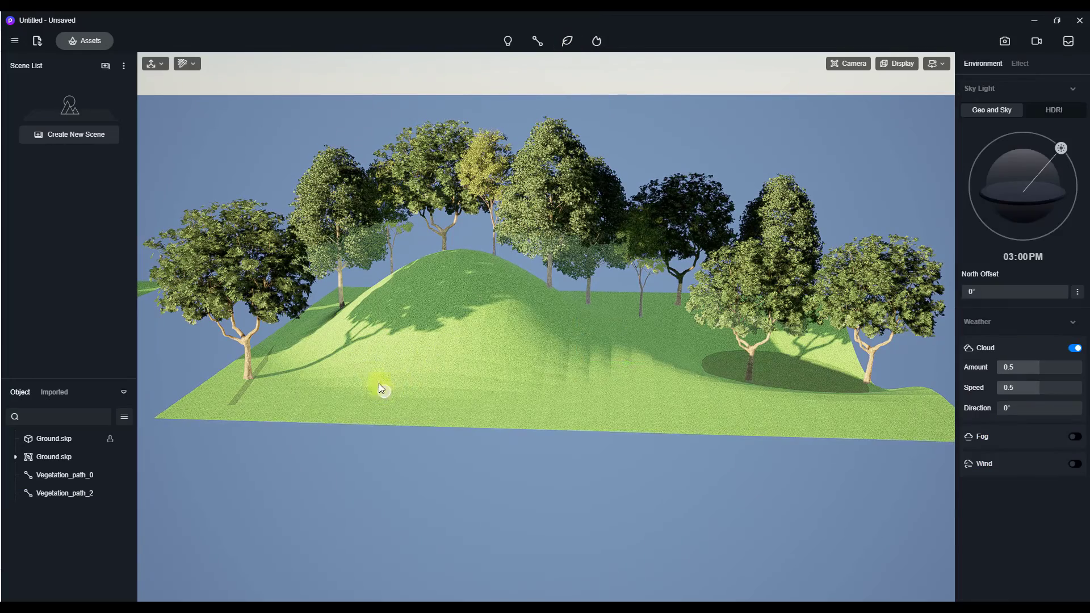
click(341, 363)
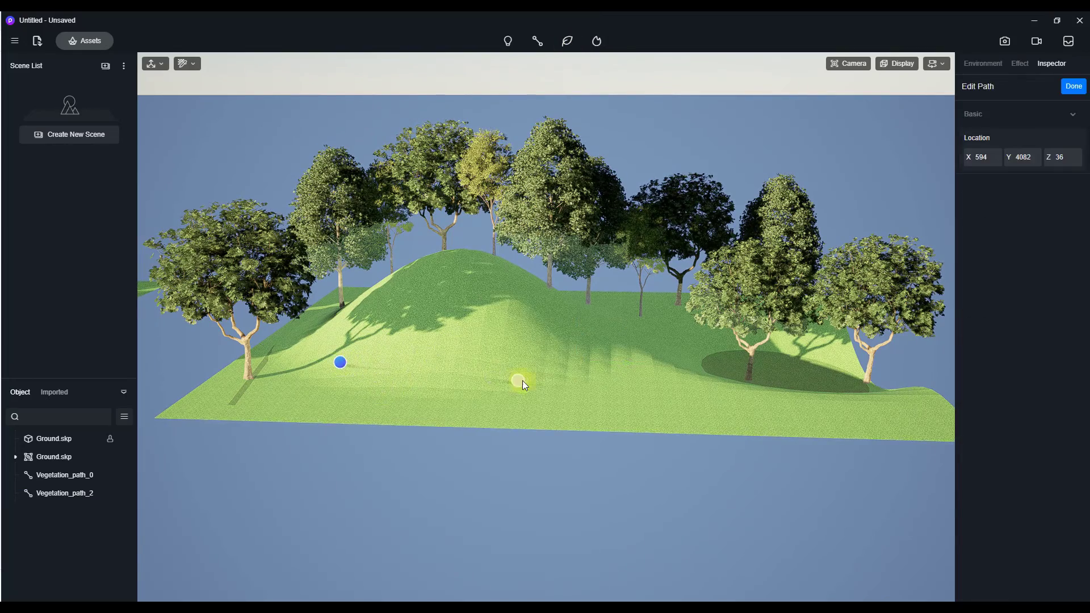
click(636, 384)
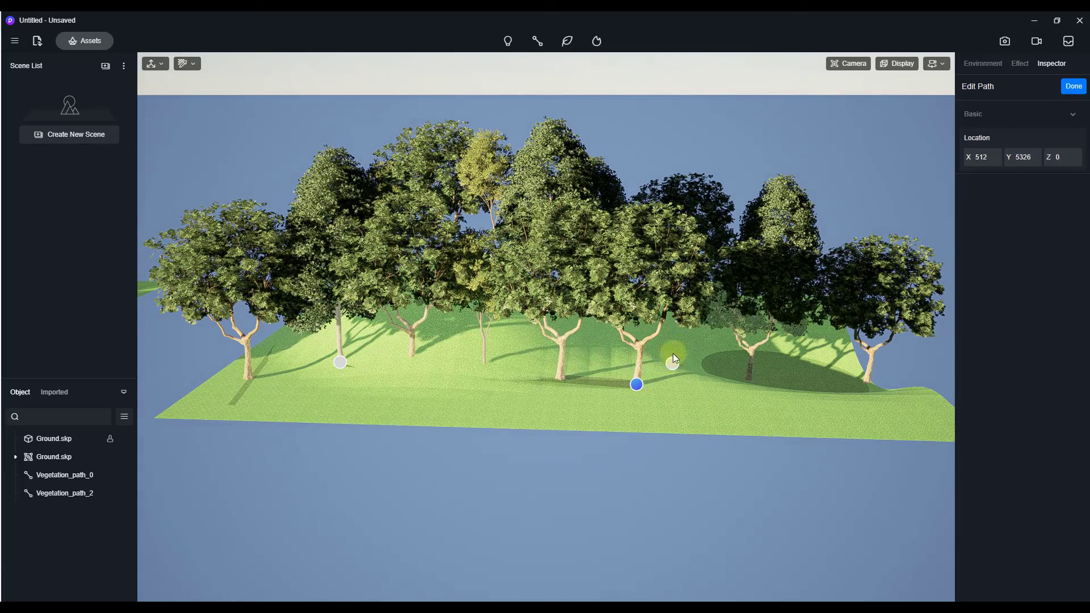
click(1073, 86)
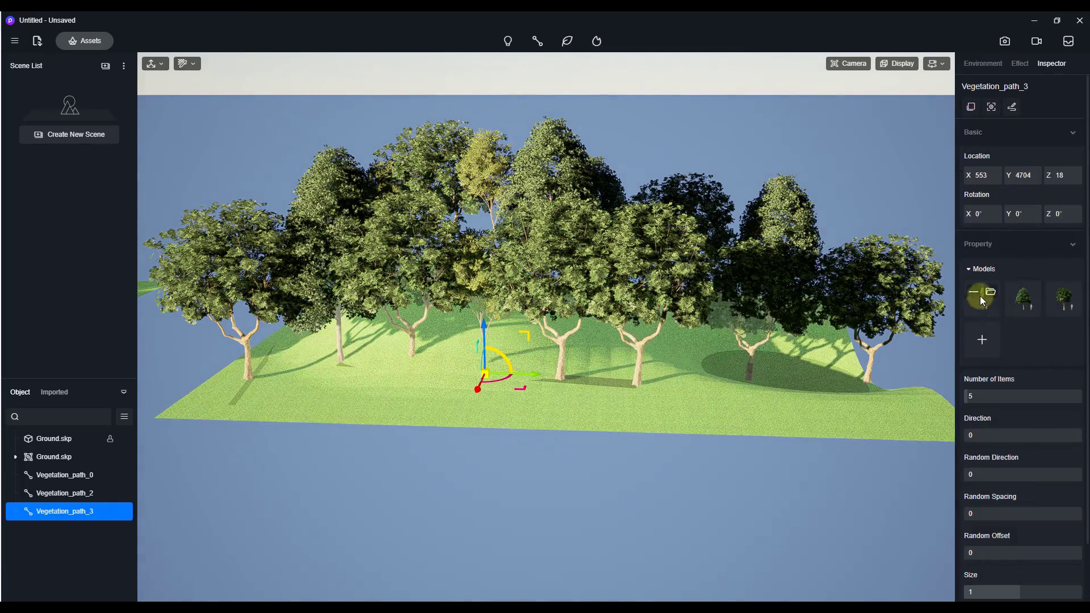
Replace all tree models of the new front path with Boxwood and Amaranthus viridis from the asset library
click(975, 293)
click(974, 292)
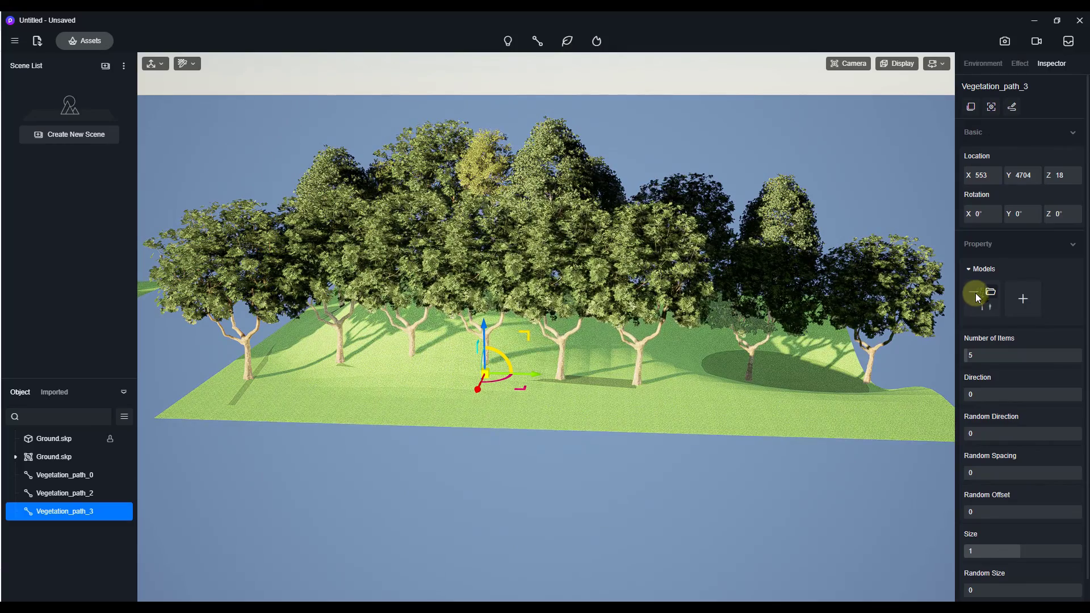
click(1023, 299)
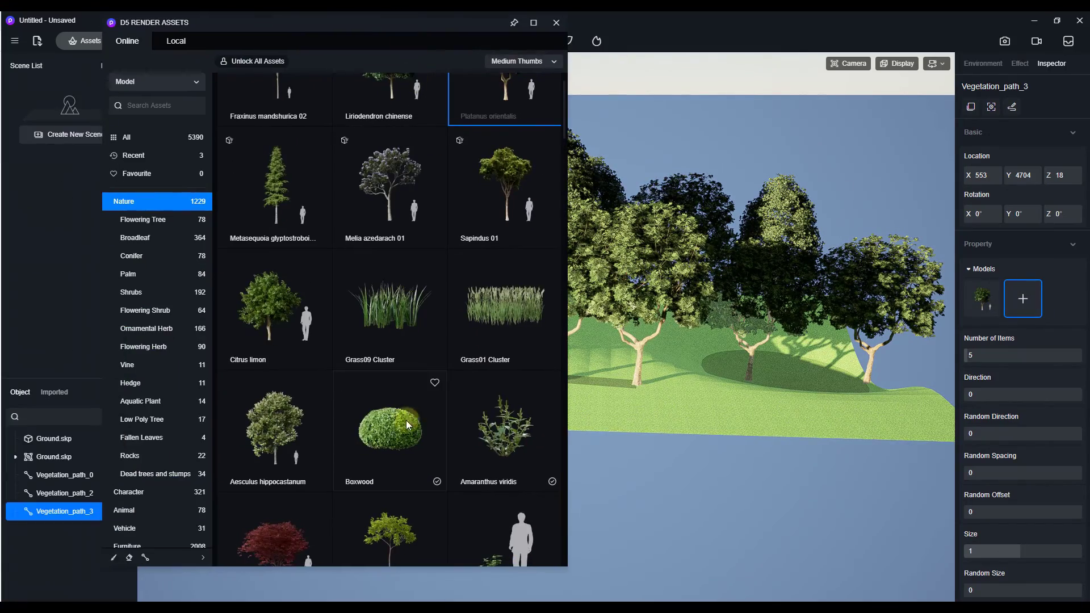
click(383, 420)
click(505, 432)
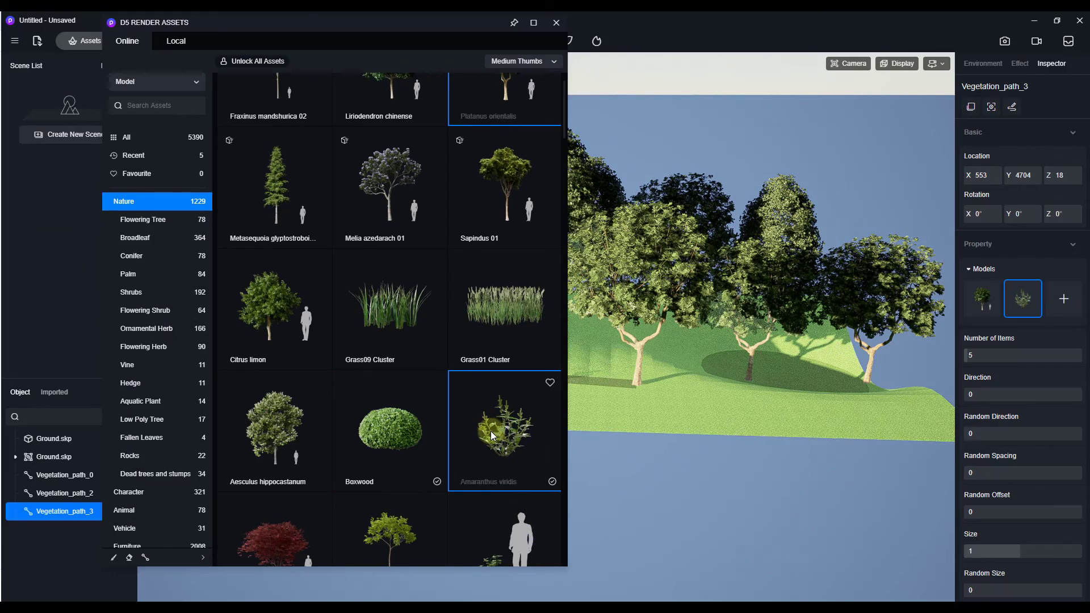
click(408, 426)
click(1064, 298)
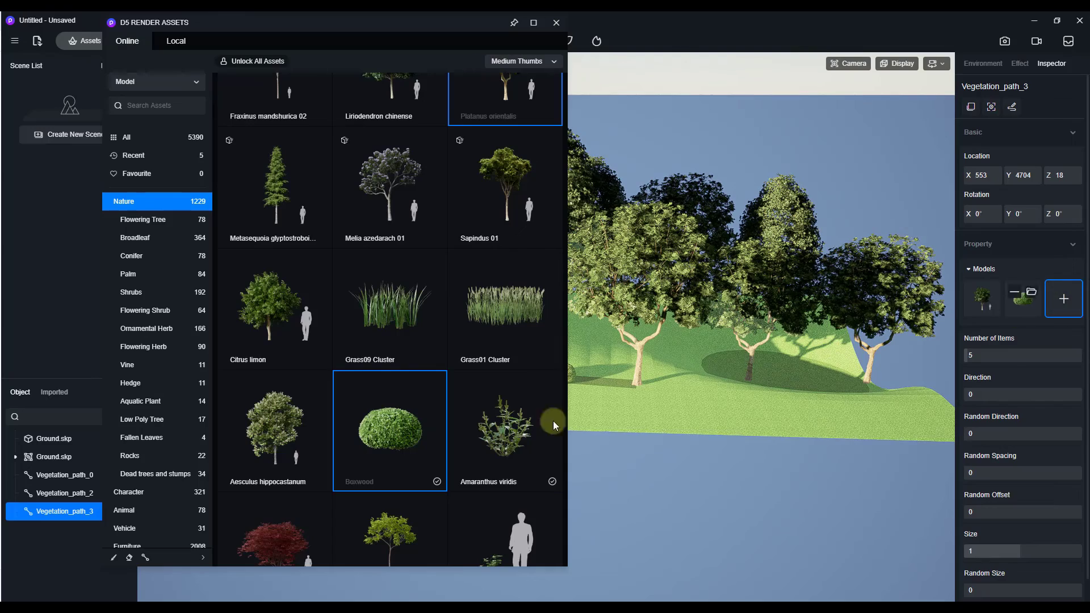
click(490, 431)
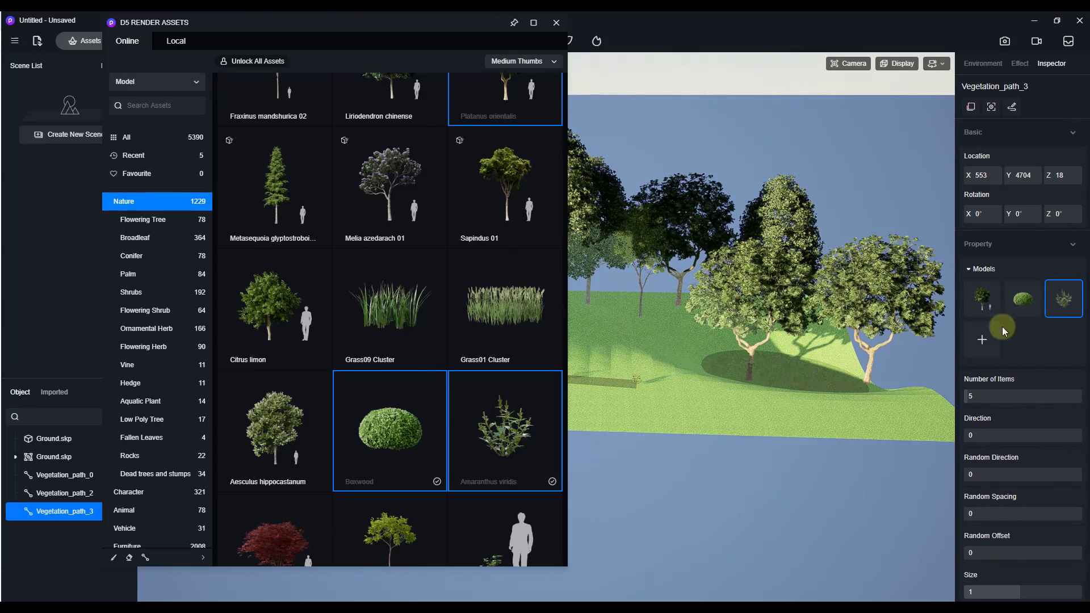
click(973, 293)
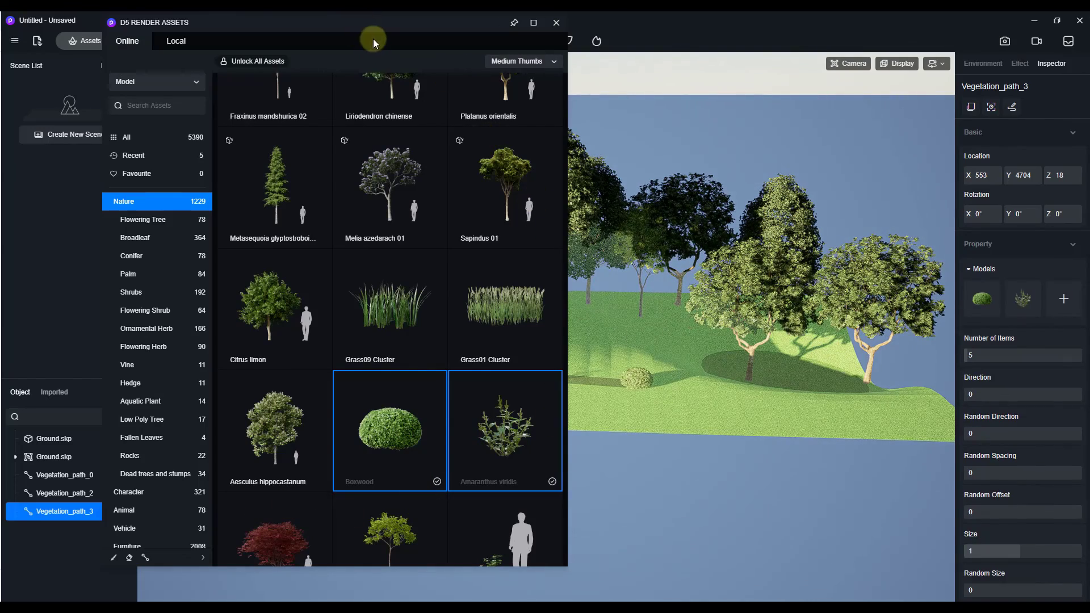
drag(330, 28, 0, 29)
Set the shrub path's number of items to 37, random spacing to 0.47 and random offset to 0.42
mouse_move(530, 369)
right_down()
mouse_move(539, 386)
mouse_move(518, 367)
right_up()
scroll(522, 367, up, 5)
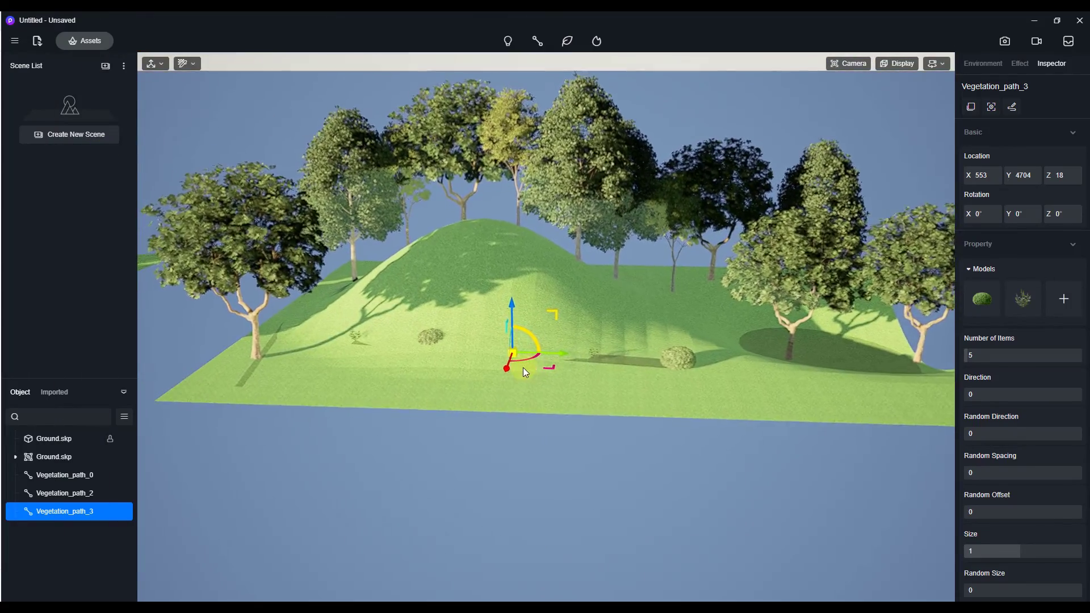
scroll(992, 467, down, 1)
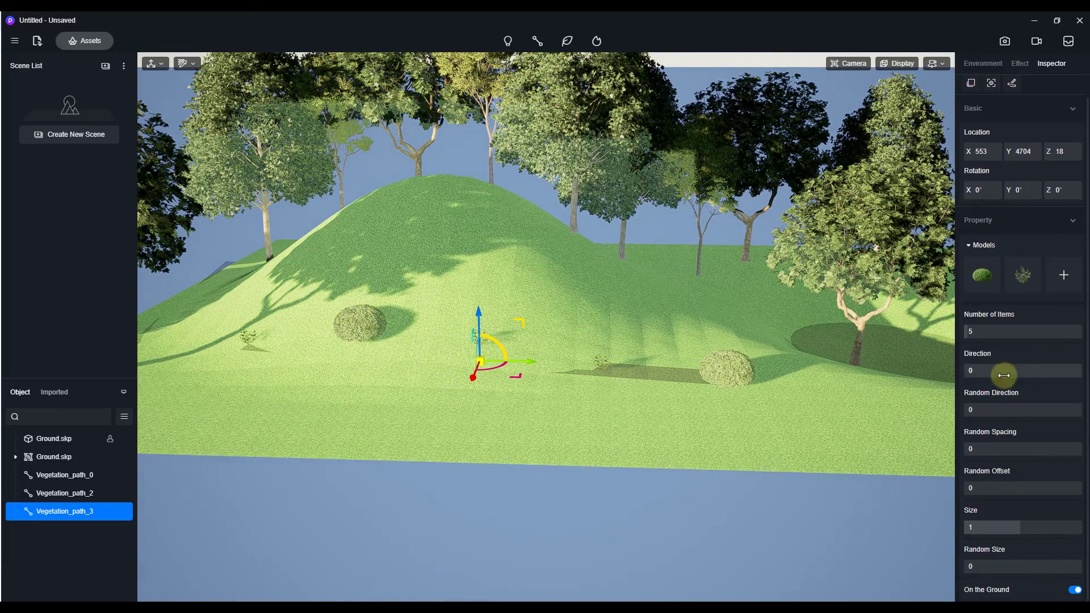
drag(986, 335, 1007, 332)
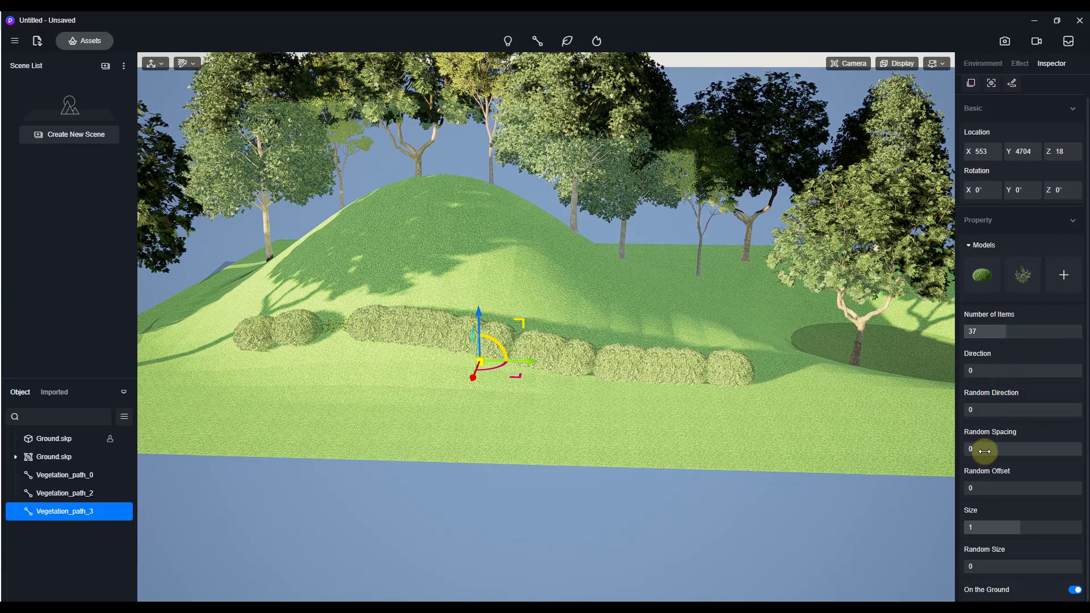
drag(984, 450, 1016, 446)
mouse_move(990, 487)
mouse_down()
mouse_move(1045, 488)
mouse_move(999, 490)
mouse_up()
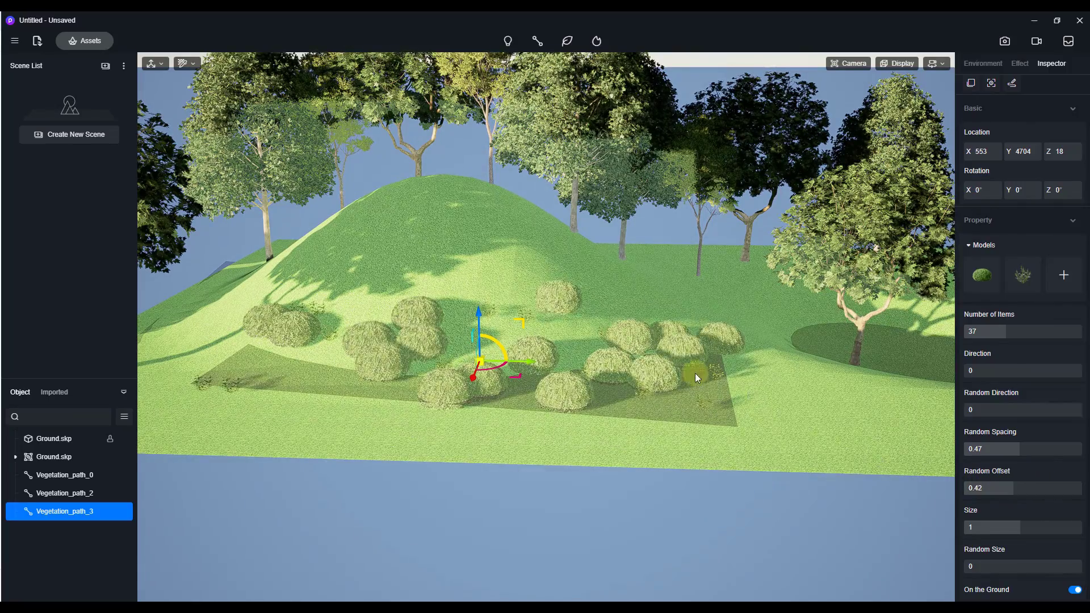
Increase the shrub path's number of items to 44
drag(1003, 334, 1026, 334)
drag(1026, 334, 1015, 333)
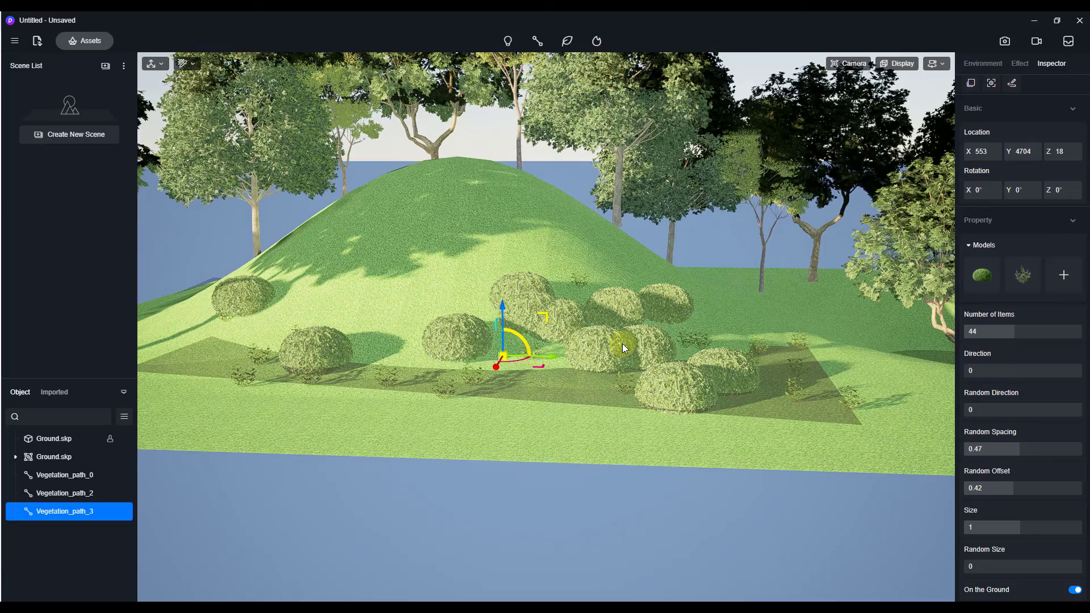